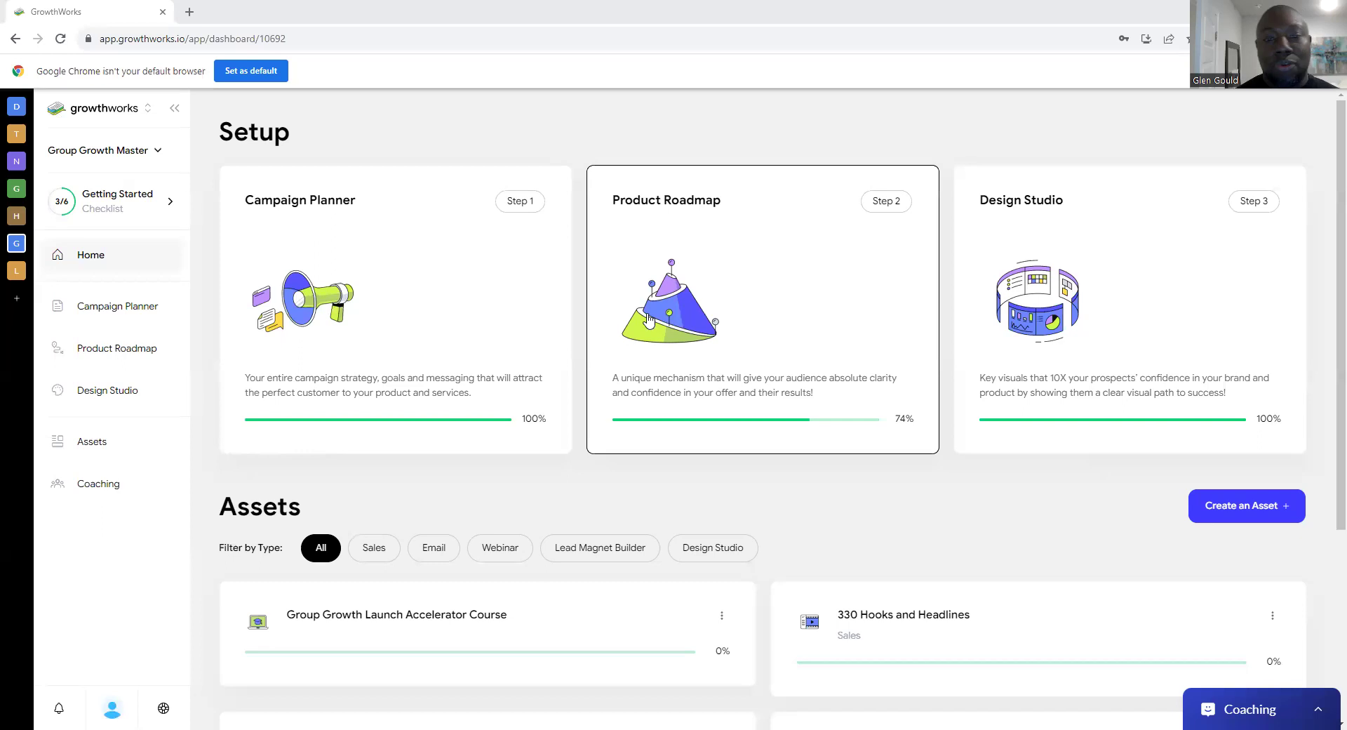
Step: Dismiss the browser page menu on the Group Growth Master dashboard
{"action": "right_click", "coordinate": [767, 285]}
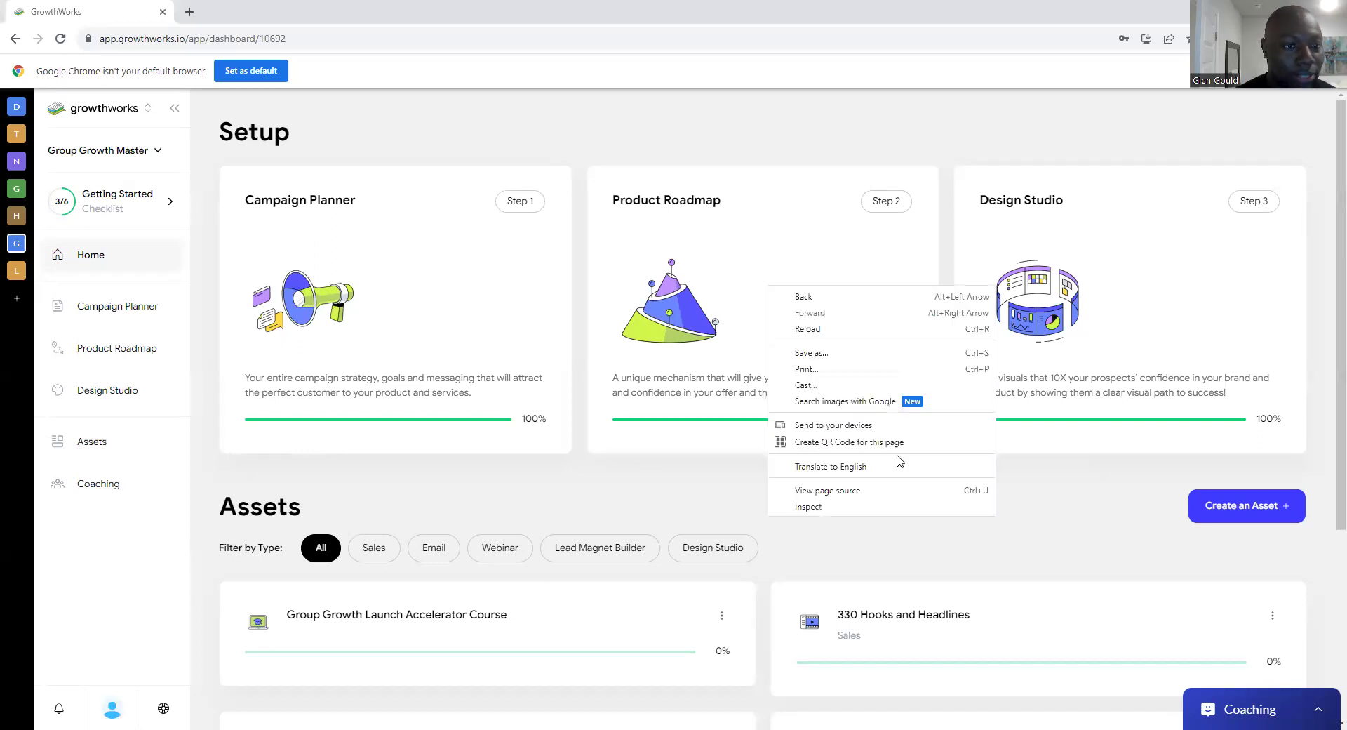
{"action": "left_click", "coordinate": [680, 497]}
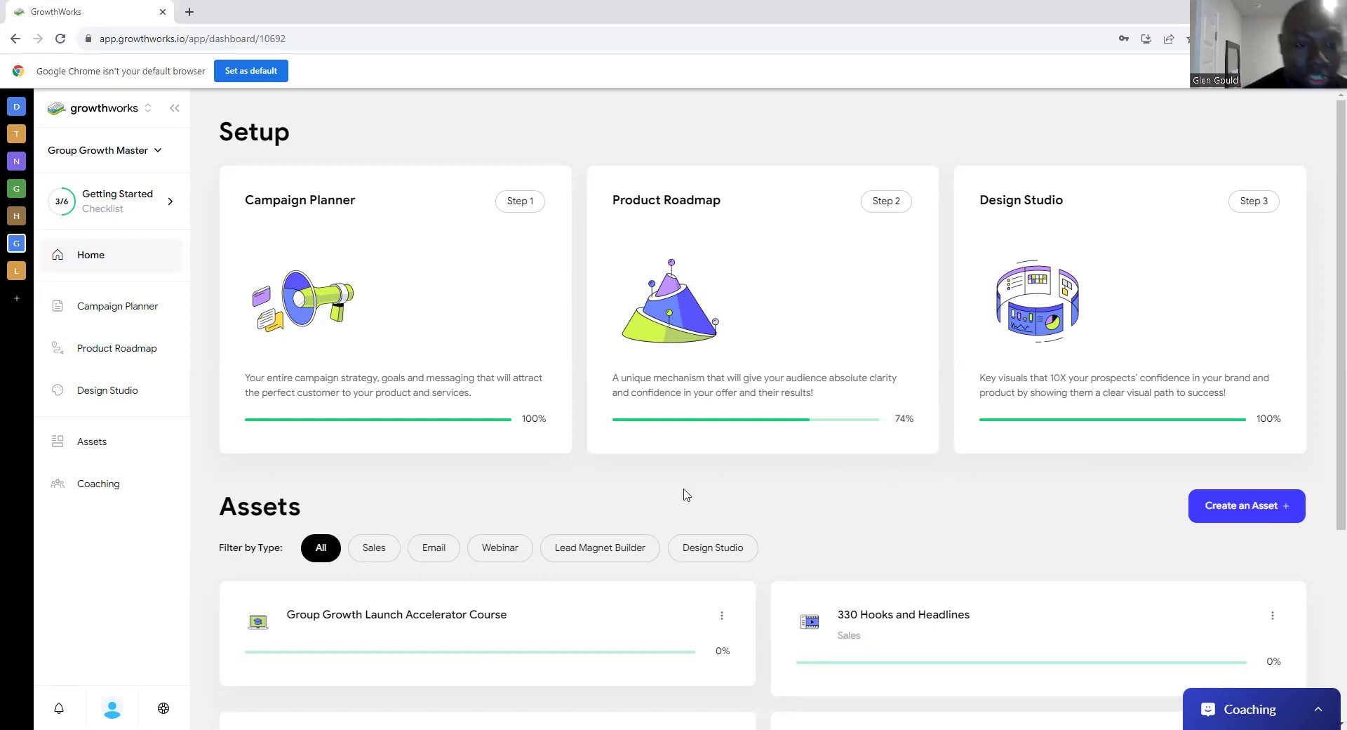
{"action": "left_click", "coordinate": [466, 393]}
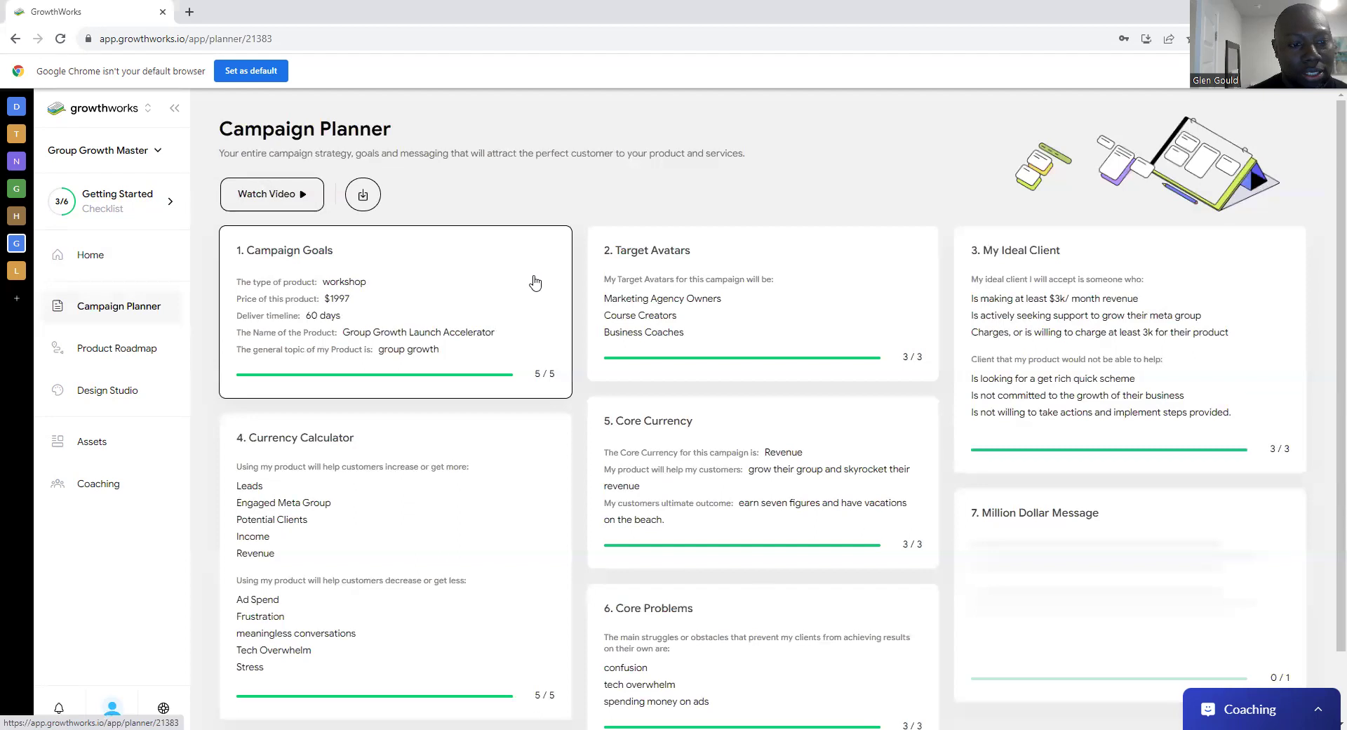
{"action": "scroll", "coordinate": [537, 287], "scroll_direction": "down", "scroll_amount": 1}
{"action": "scroll", "coordinate": [581, 235], "scroll_direction": "up", "scroll_amount": 1}
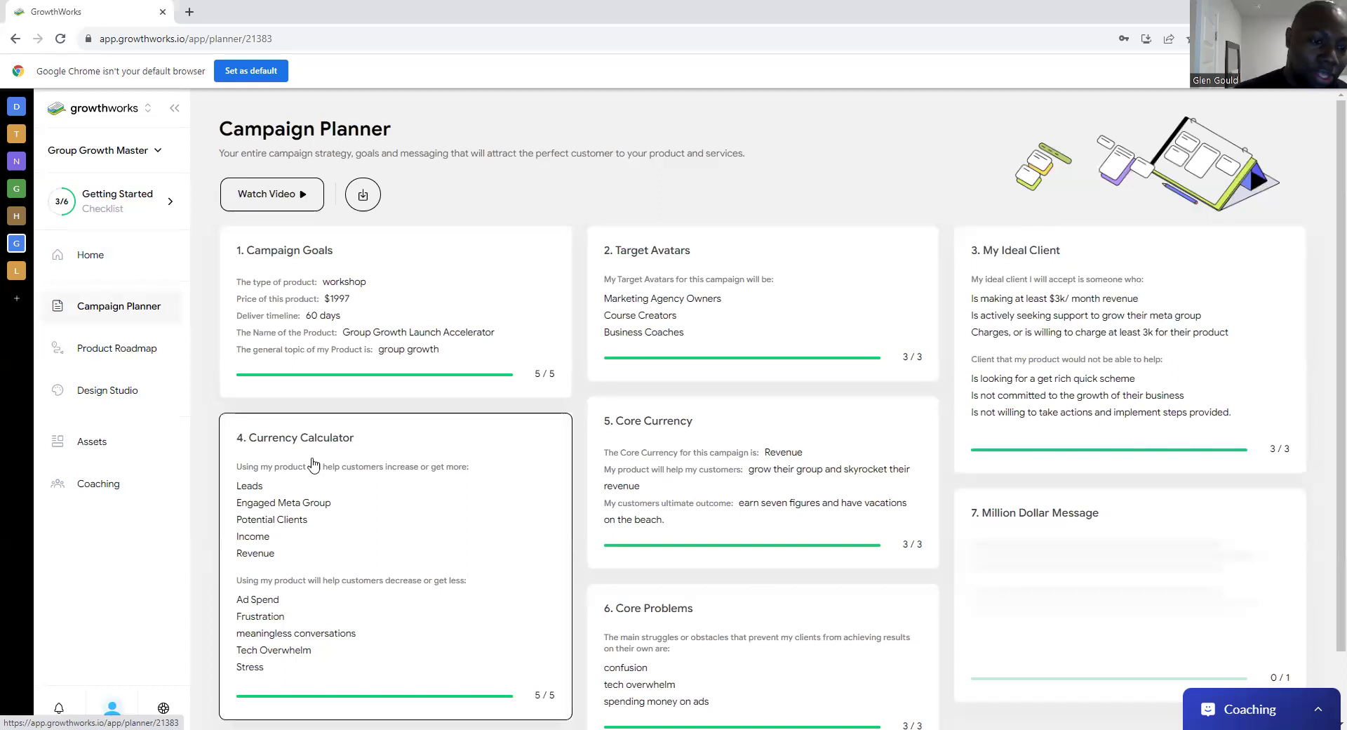
{"action": "scroll", "coordinate": [523, 505], "scroll_direction": "down", "scroll_amount": 2}
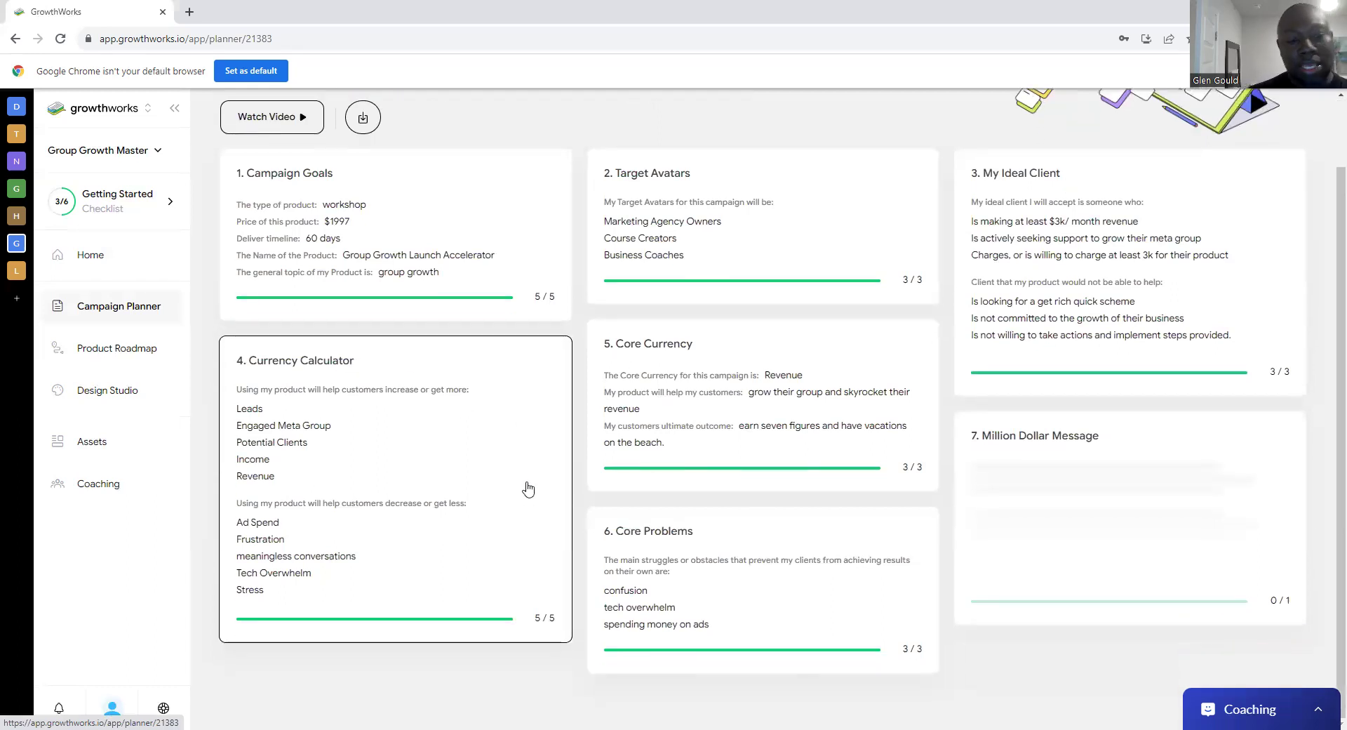
{"action": "scroll", "coordinate": [564, 463], "scroll_direction": "up", "scroll_amount": 1}
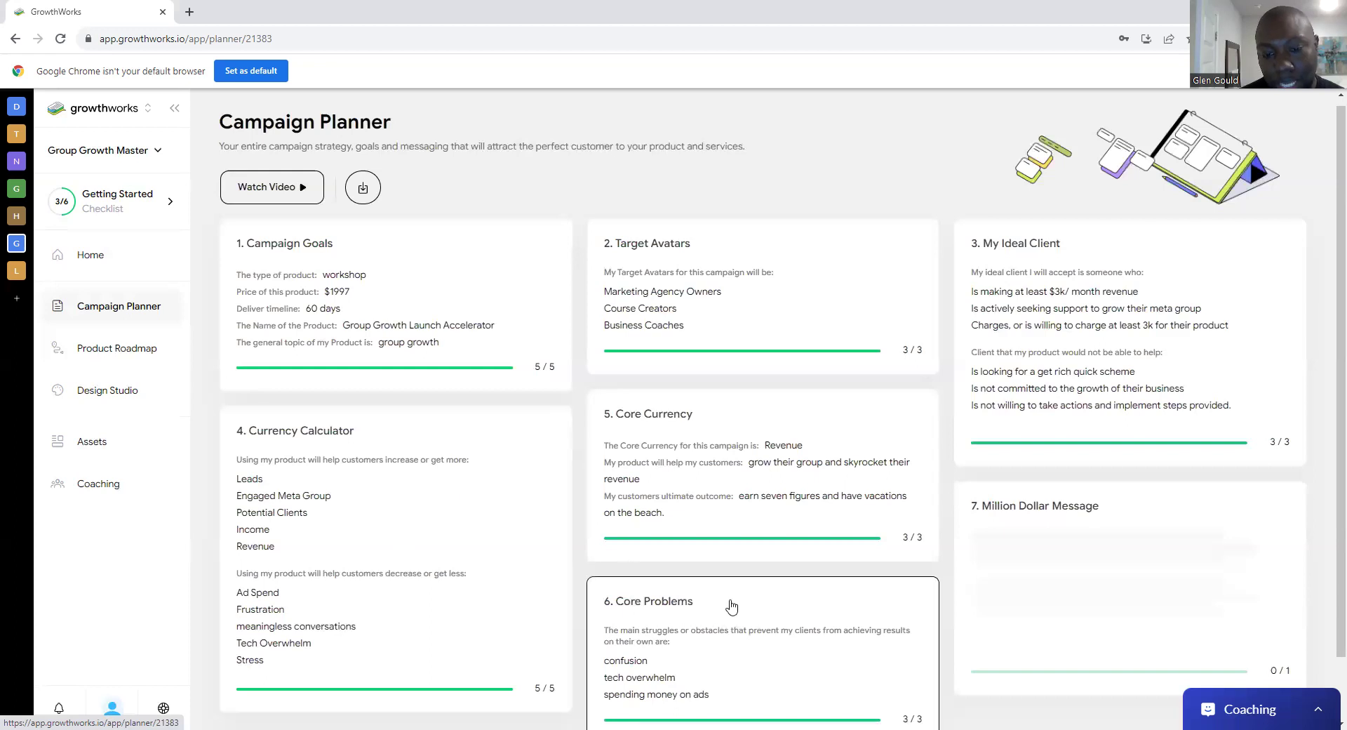
{"action": "scroll", "coordinate": [745, 561], "scroll_direction": "up", "scroll_amount": 1}
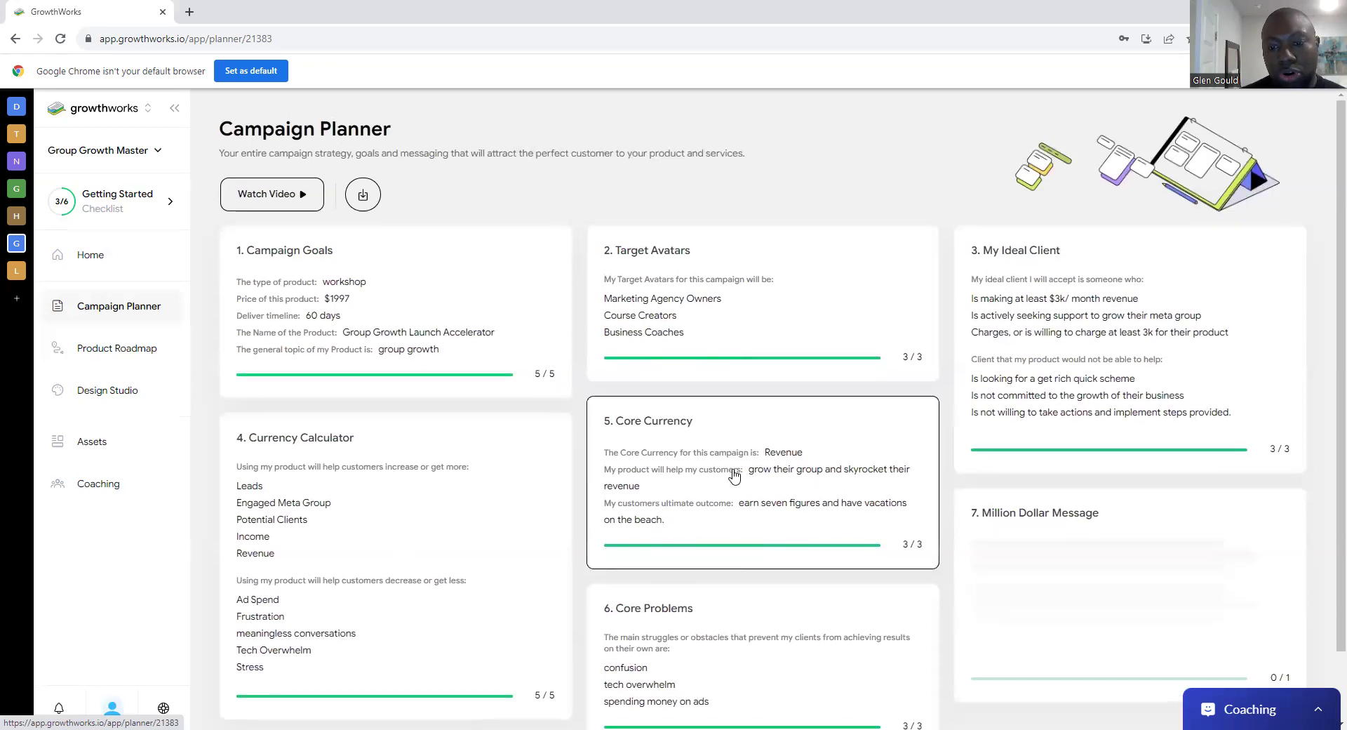
{"action": "scroll", "coordinate": [765, 491], "scroll_direction": "down", "scroll_amount": 1}
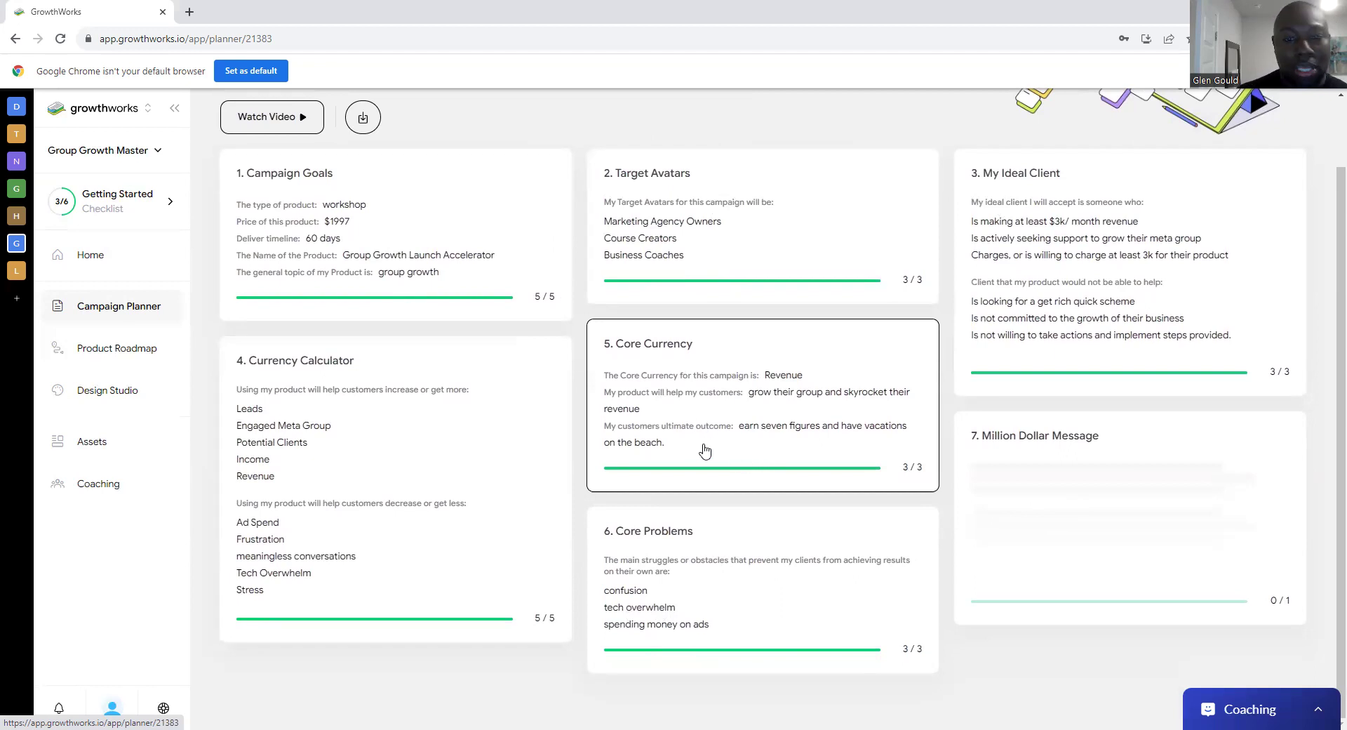
Step: Review the generated Million Dollar Message and finish it so it shows 1/1
{"action": "left_click", "coordinate": [1056, 519]}
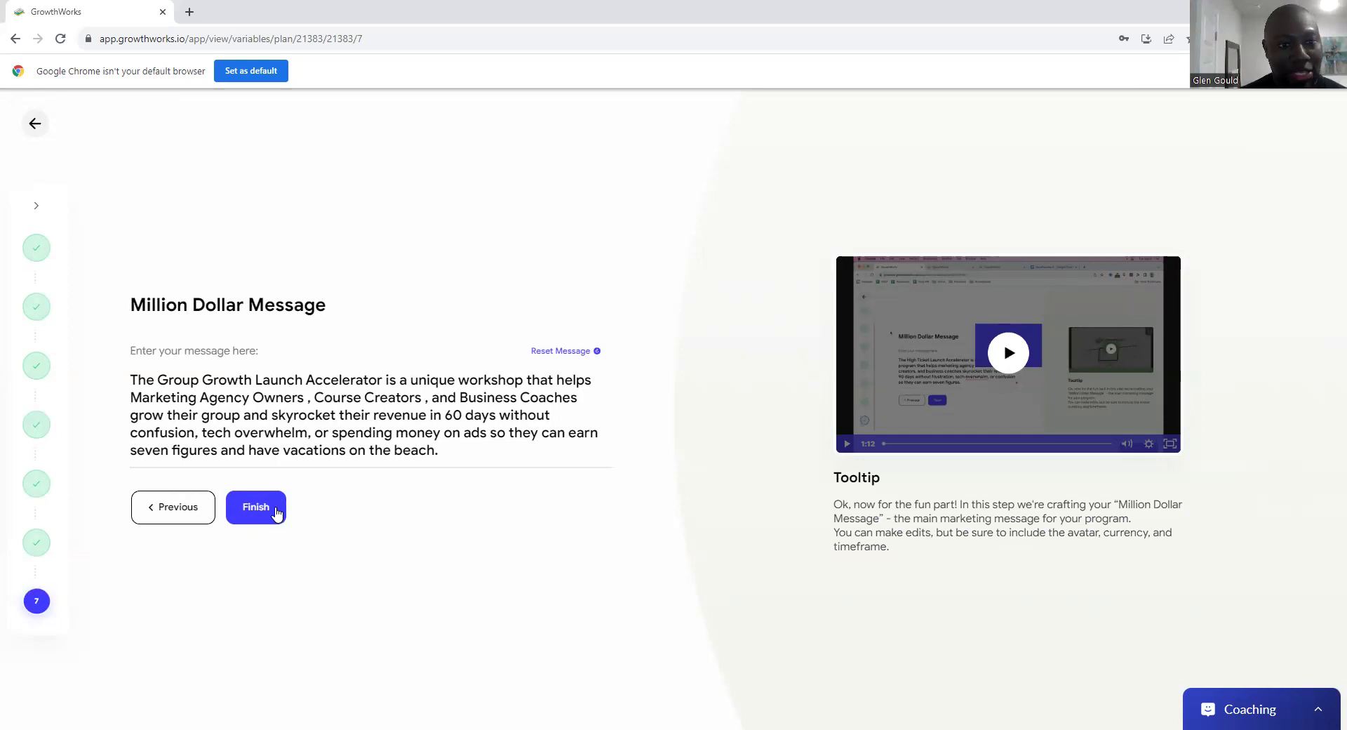
{"action": "left_click", "coordinate": [261, 507]}
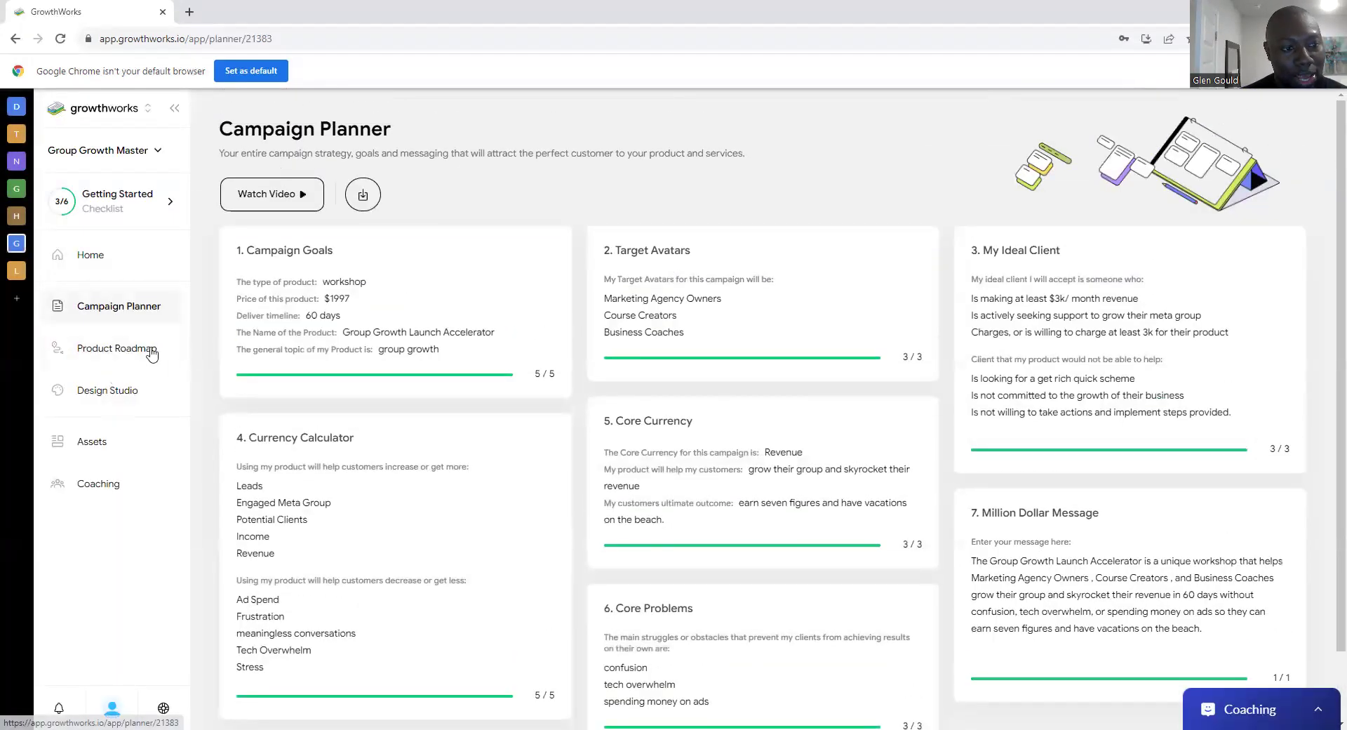
Step: Go to the Product Roadmap and scroll through its nine phase cards
{"action": "left_click", "coordinate": [142, 353]}
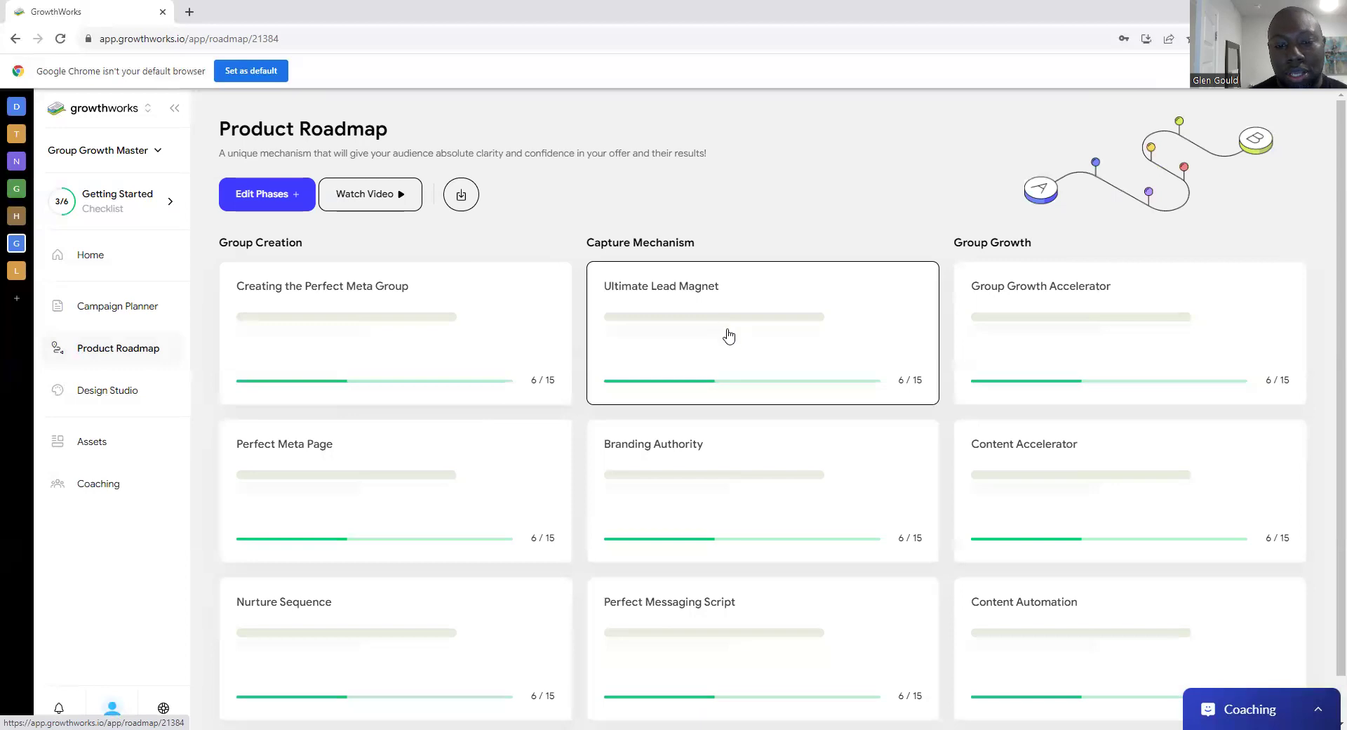
{"action": "scroll", "coordinate": [650, 444], "scroll_direction": "down", "scroll_amount": 1}
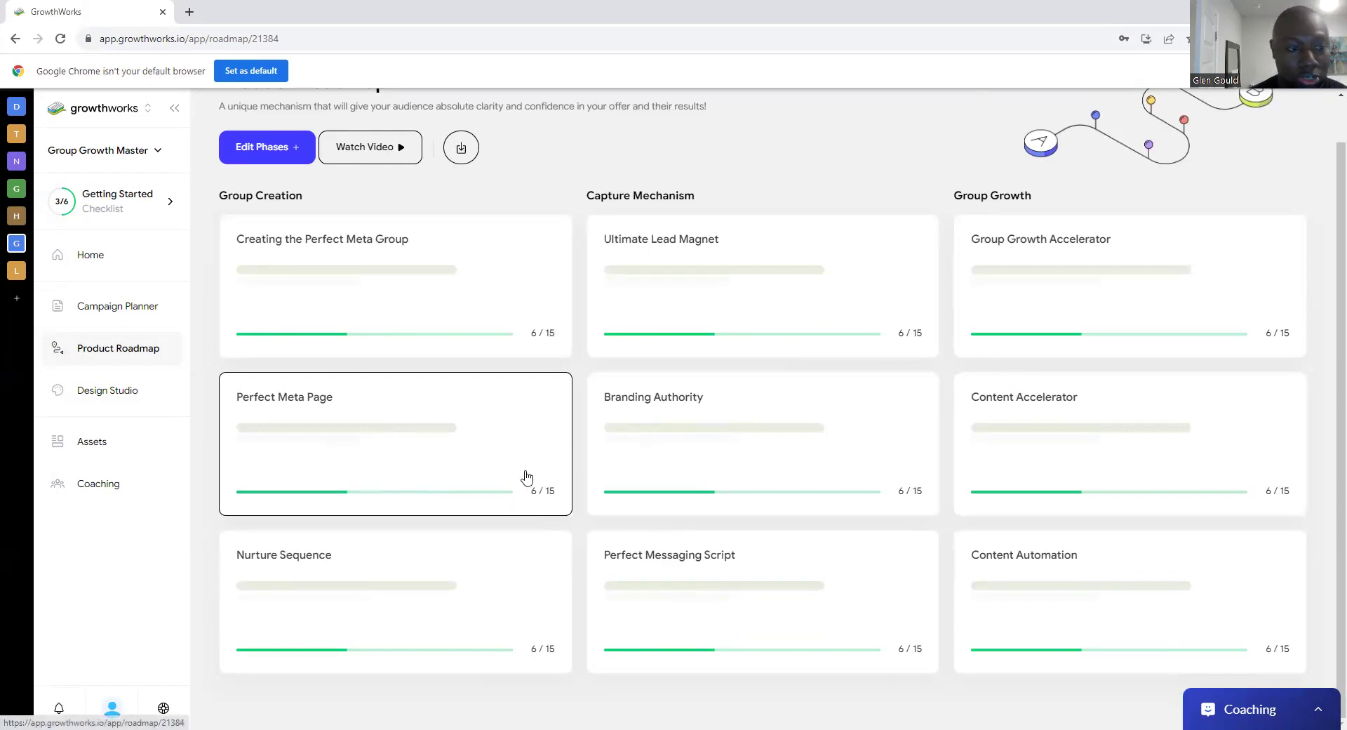
Step: Open Design Studio and advance to the Cheatsheet 1 'Creating the Perfect Meta Group' slide
{"action": "left_click", "coordinate": [99, 395]}
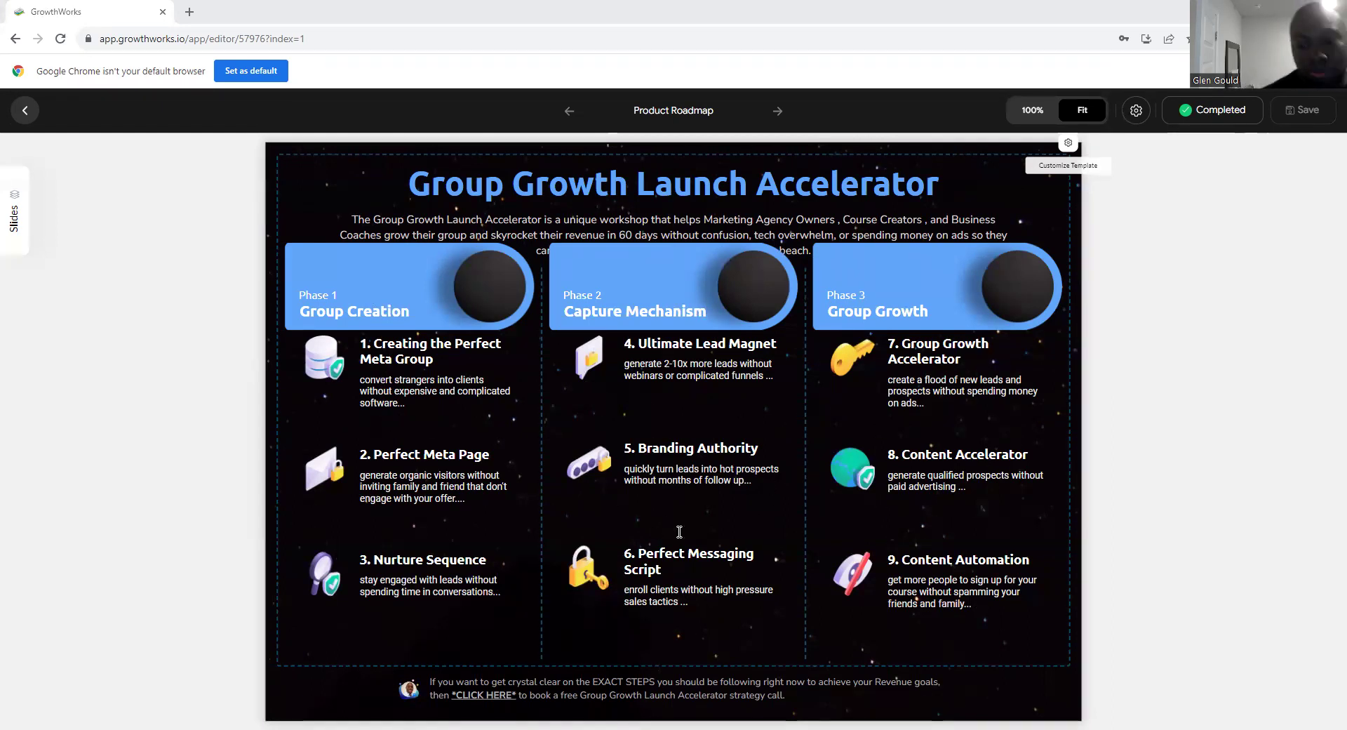
{"action": "left_click", "coordinate": [775, 110]}
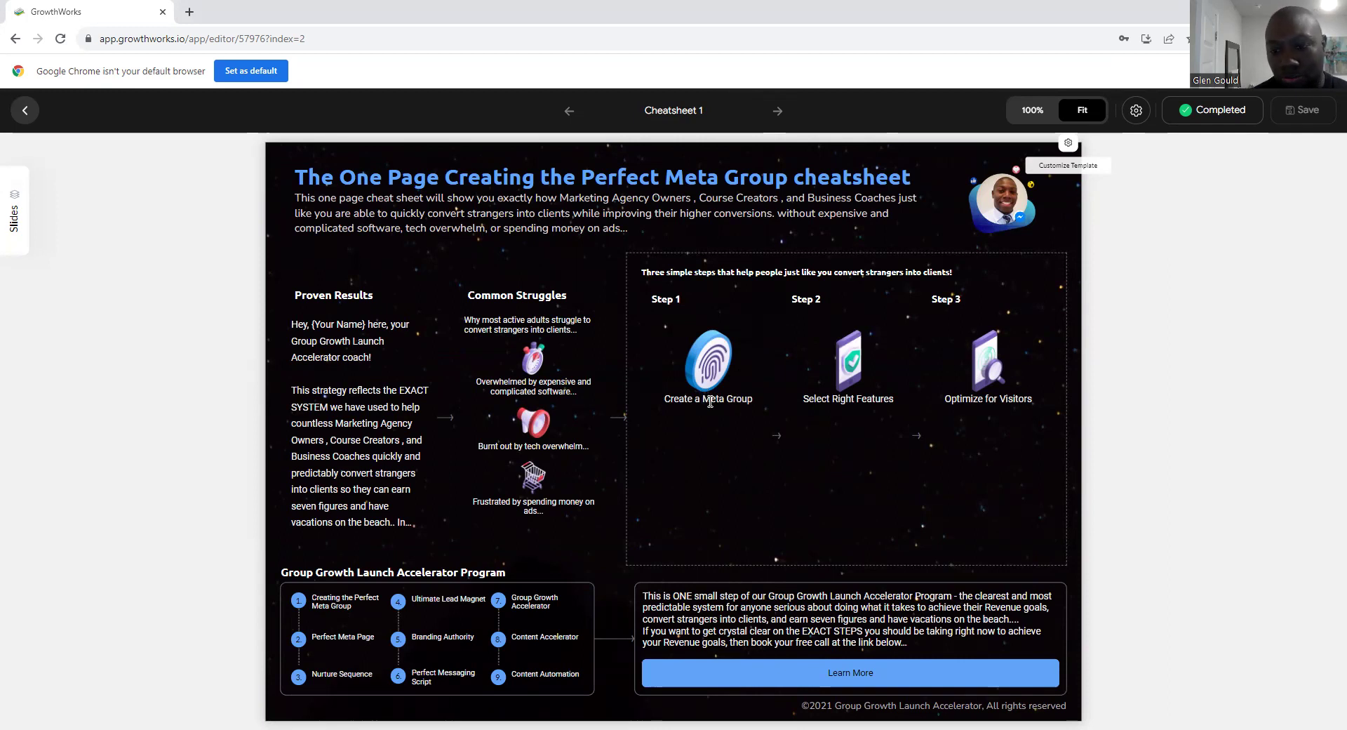
Step: Page through Cheatsheets 2, 3 and 4, then exit the editor to the Design Studio grid
{"action": "left_click", "coordinate": [777, 112]}
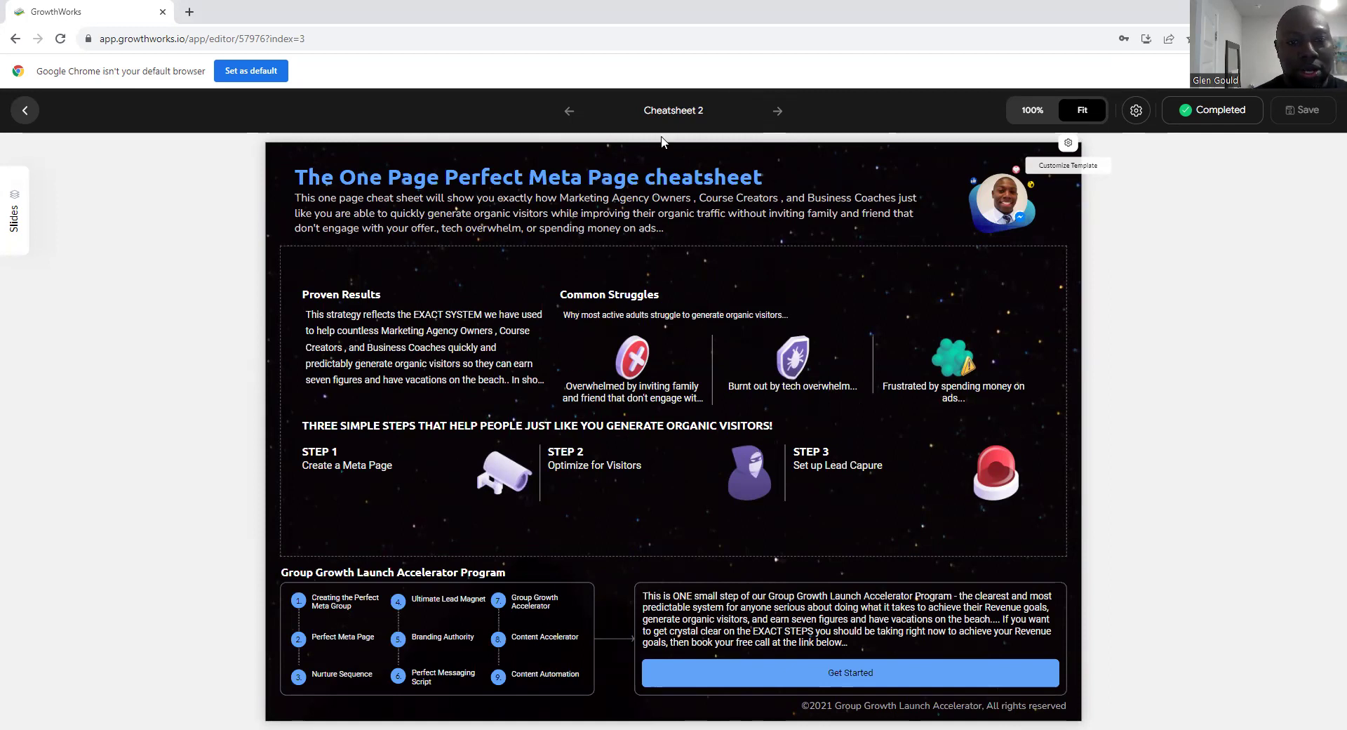
{"action": "left_click", "coordinate": [778, 110]}
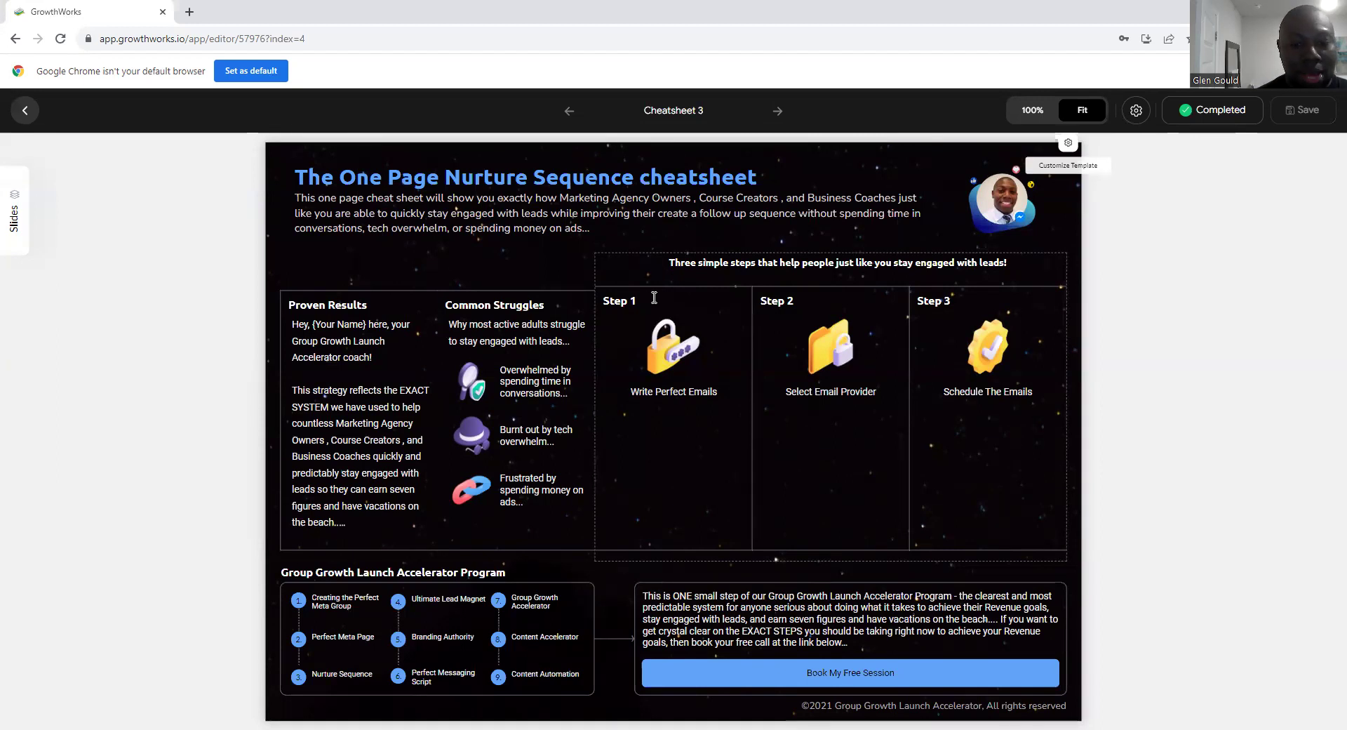
{"action": "mouse_move", "coordinate": [649, 374]}
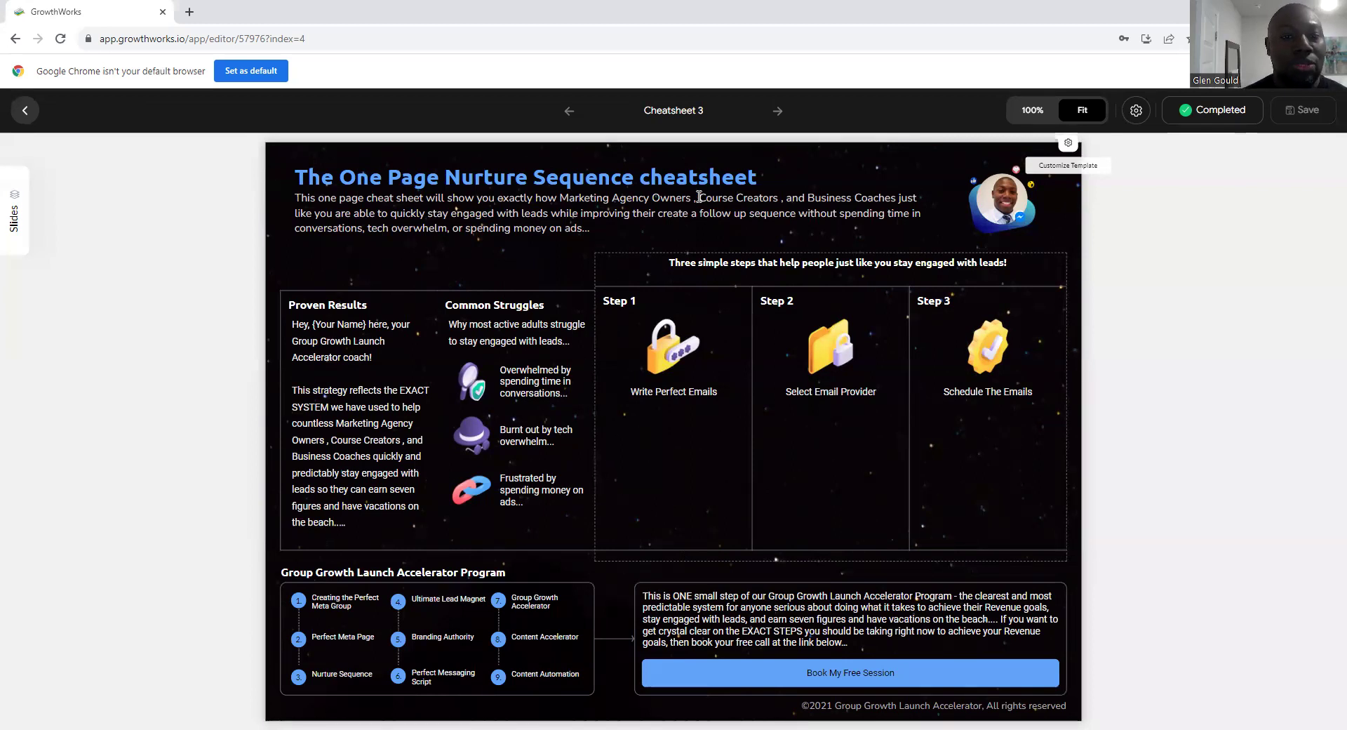
{"action": "left_click", "coordinate": [774, 111]}
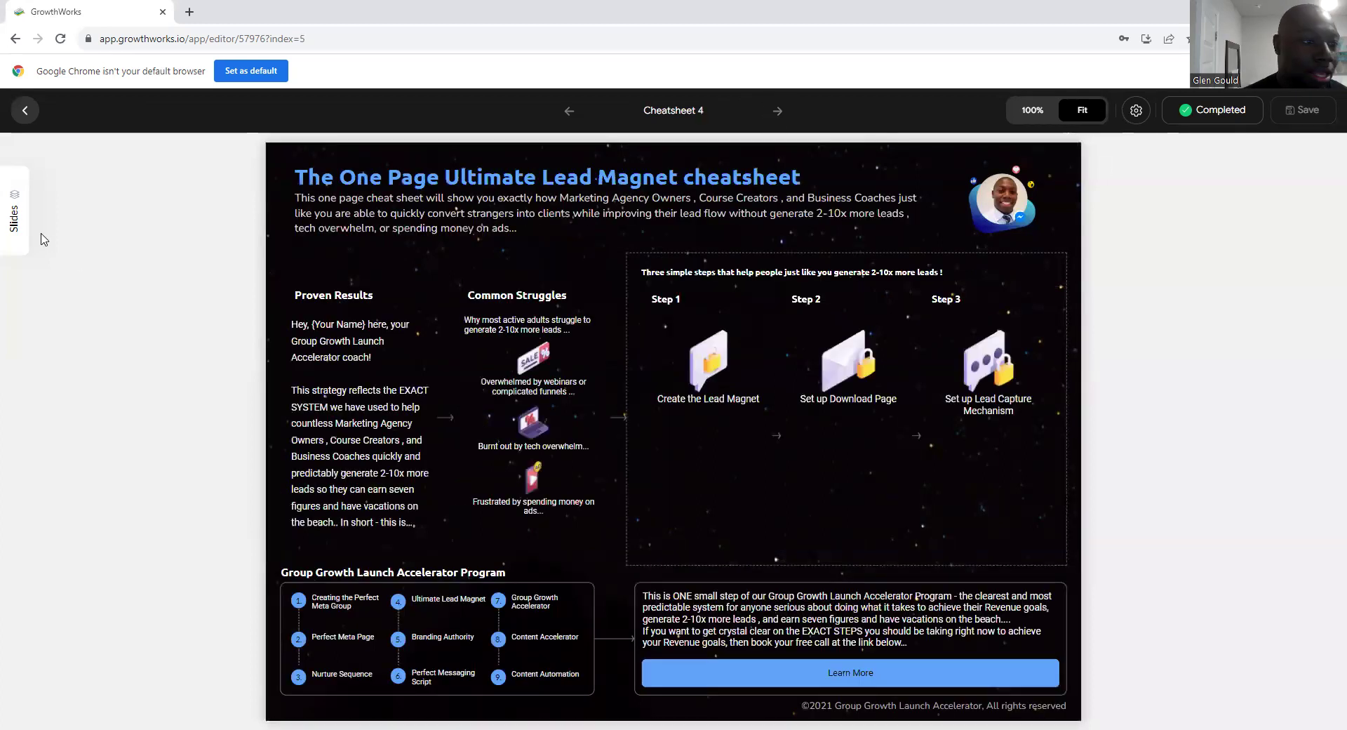
{"action": "left_click", "coordinate": [21, 114]}
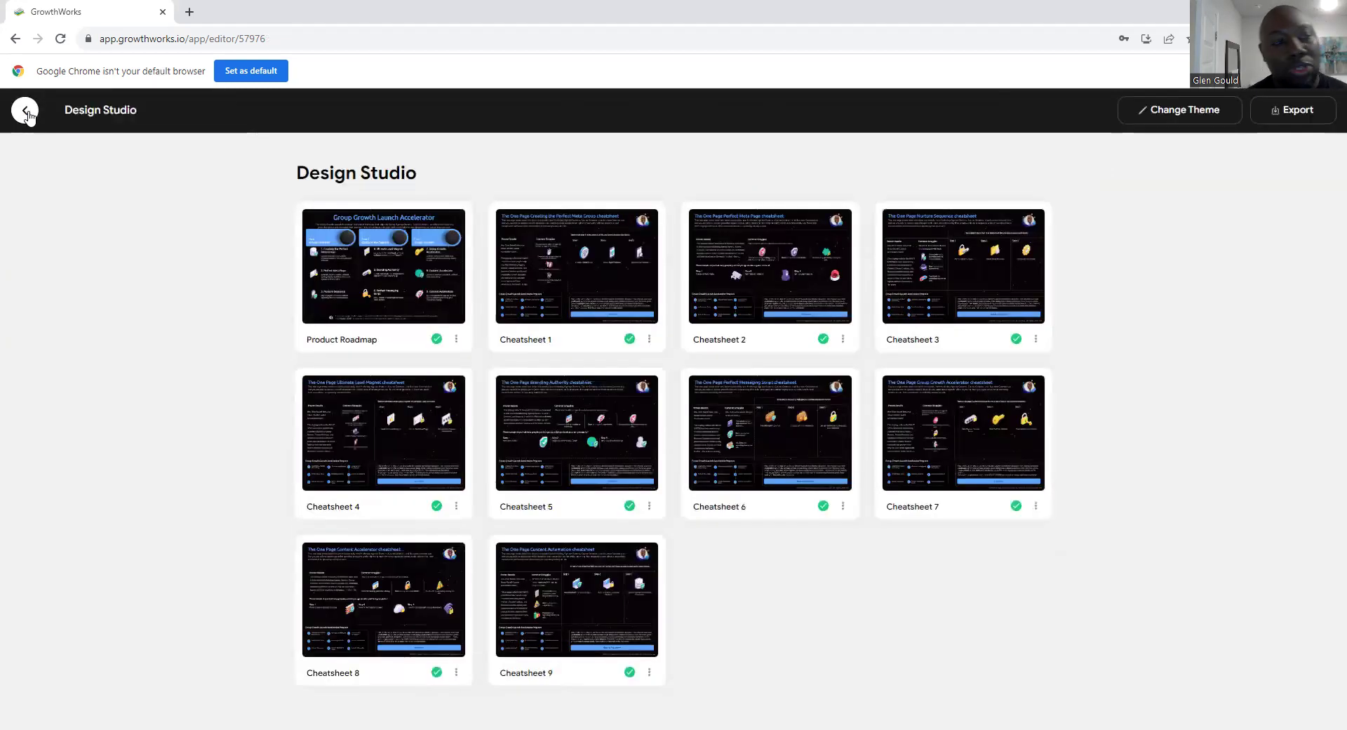
Step: Return to the campaign dashboard and scroll down to its Assets section
{"action": "left_click", "coordinate": [27, 114]}
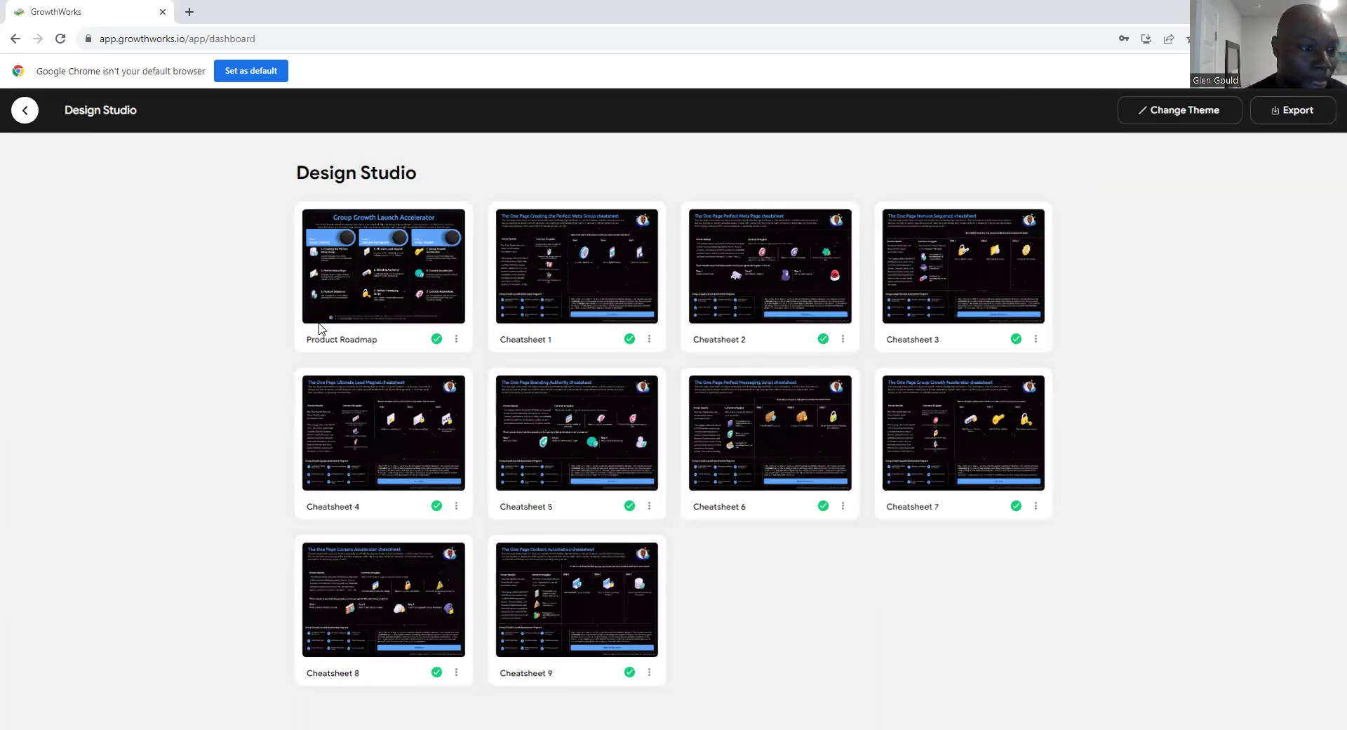
{"action": "scroll", "coordinate": [460, 507], "scroll_direction": "down", "scroll_amount": 4}
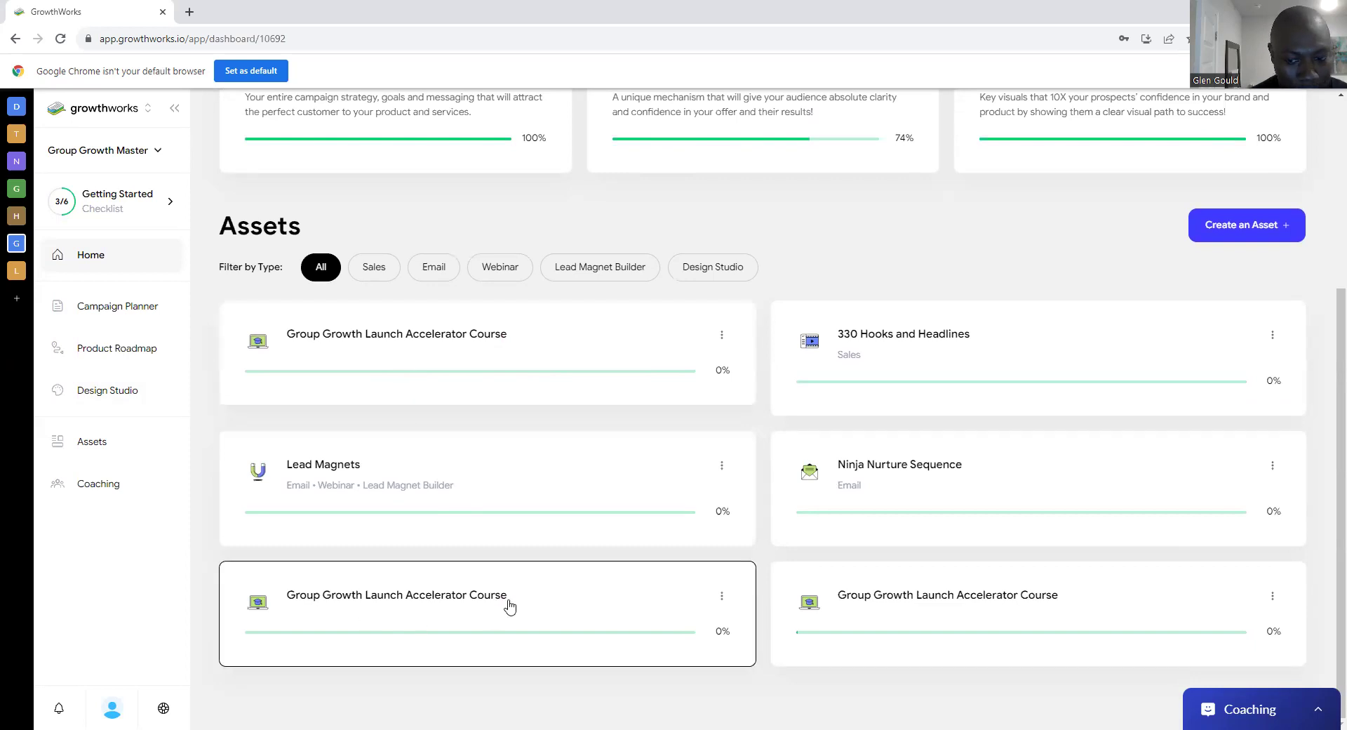
Step: Open the 330 Hooks and Headlines asset and scroll through its swipe file cards
{"action": "left_click", "coordinate": [902, 341]}
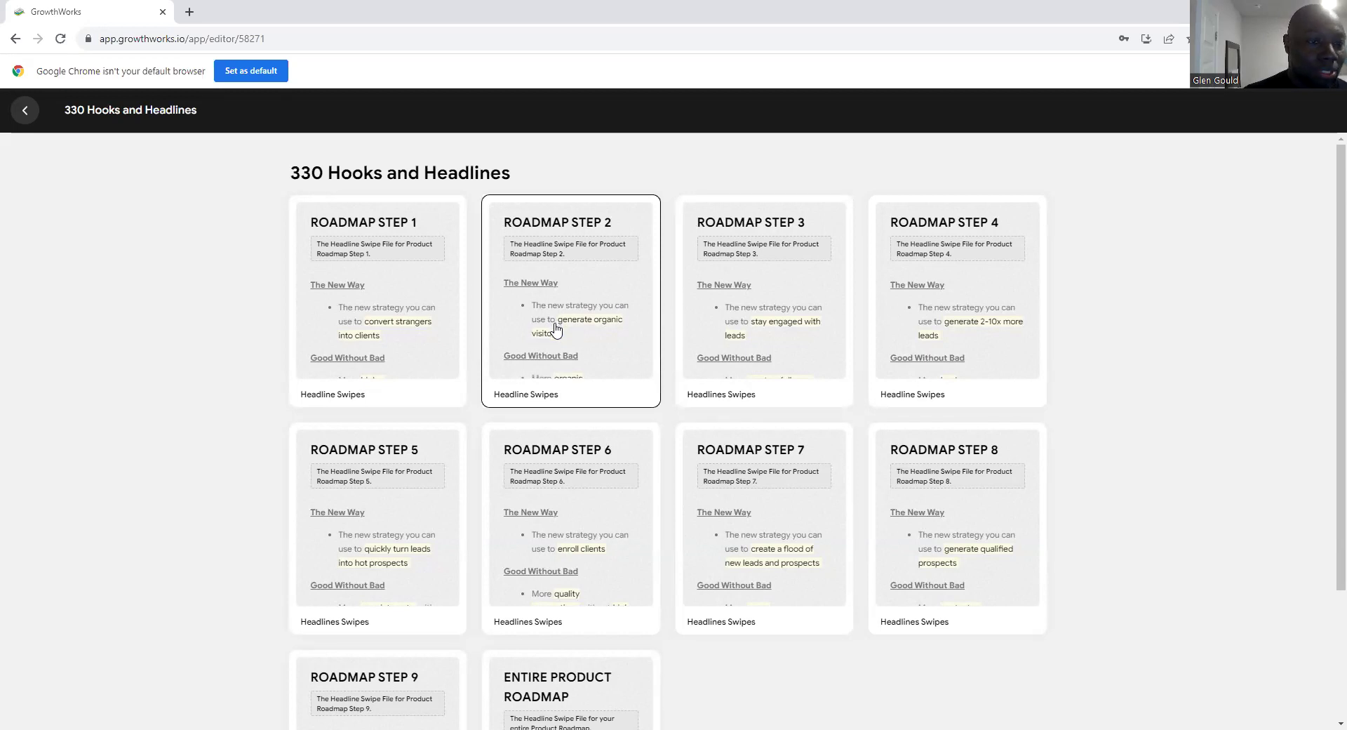
{"action": "scroll", "coordinate": [556, 328], "scroll_direction": "down", "scroll_amount": 3}
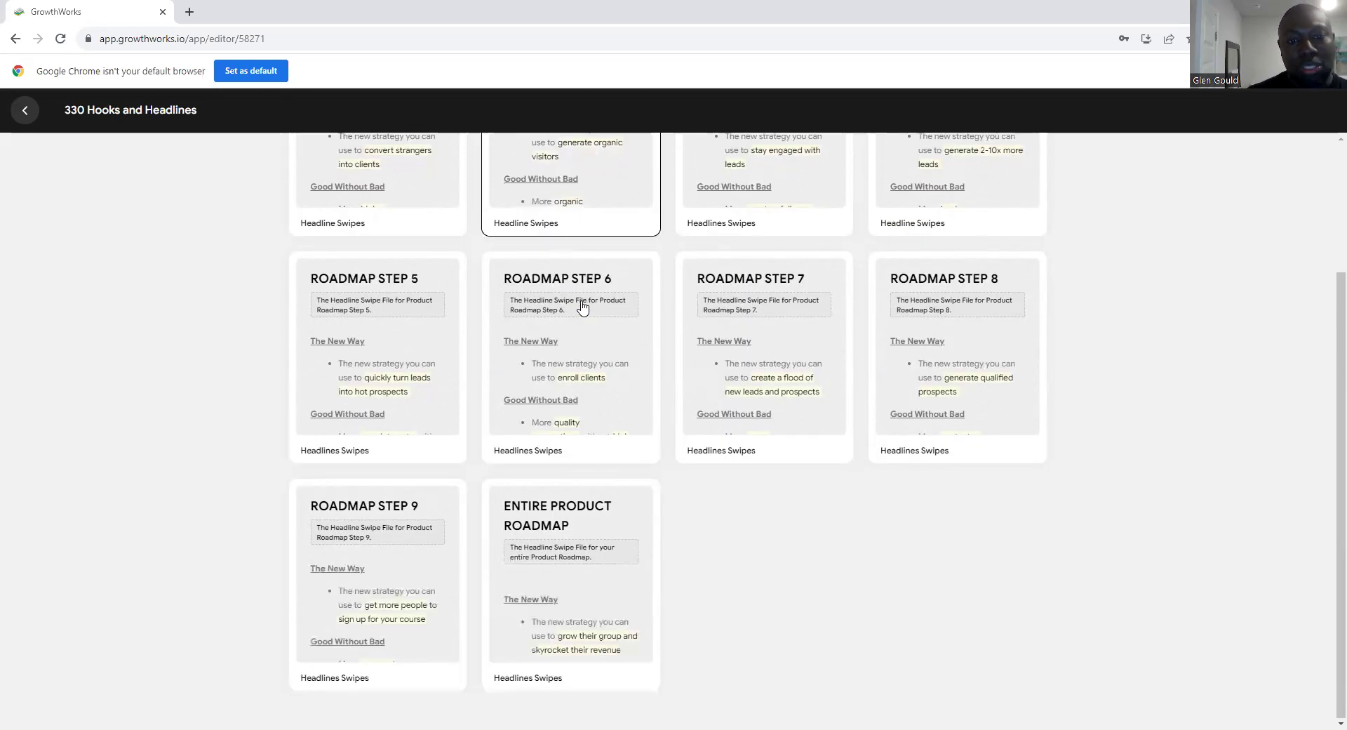
{"action": "scroll", "coordinate": [581, 303], "scroll_direction": "up", "scroll_amount": 3}
{"action": "scroll", "coordinate": [562, 292], "scroll_direction": "down", "scroll_amount": 2}
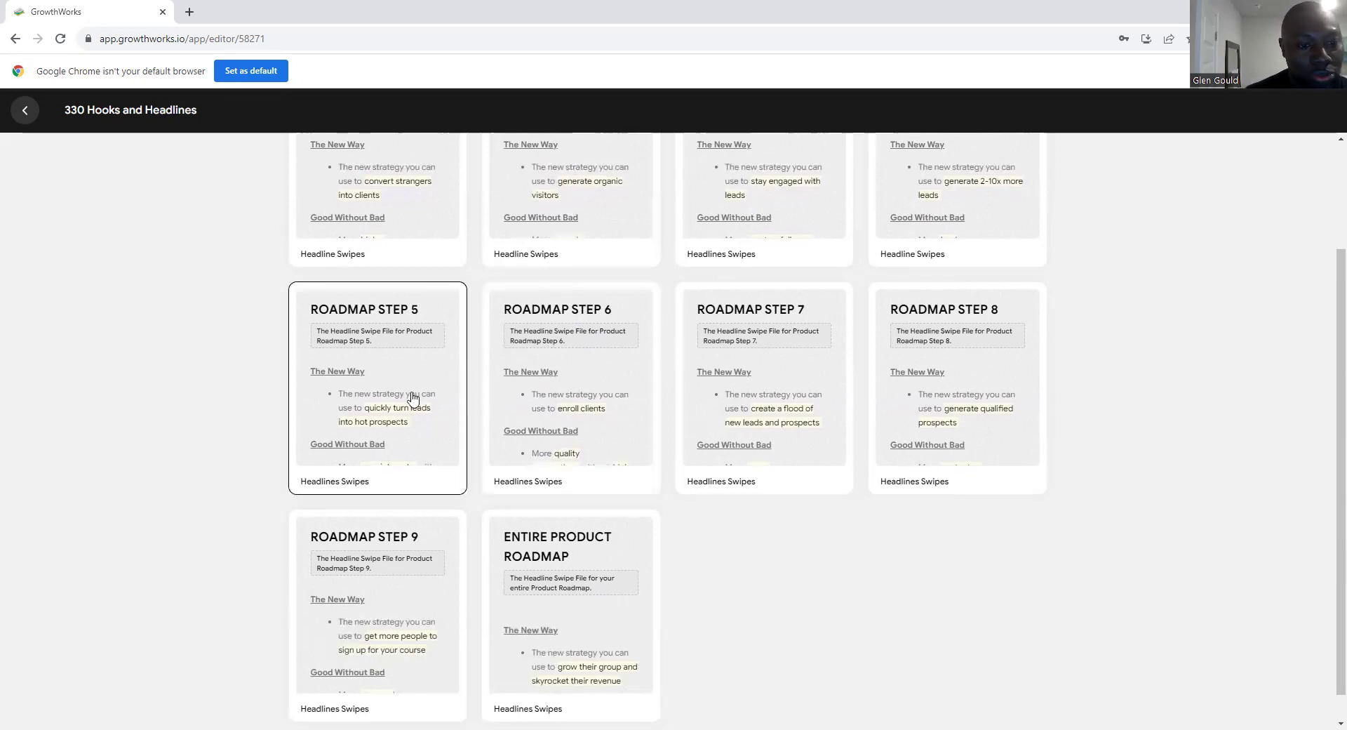
{"action": "scroll", "coordinate": [431, 382], "scroll_direction": "up", "scroll_amount": 2}
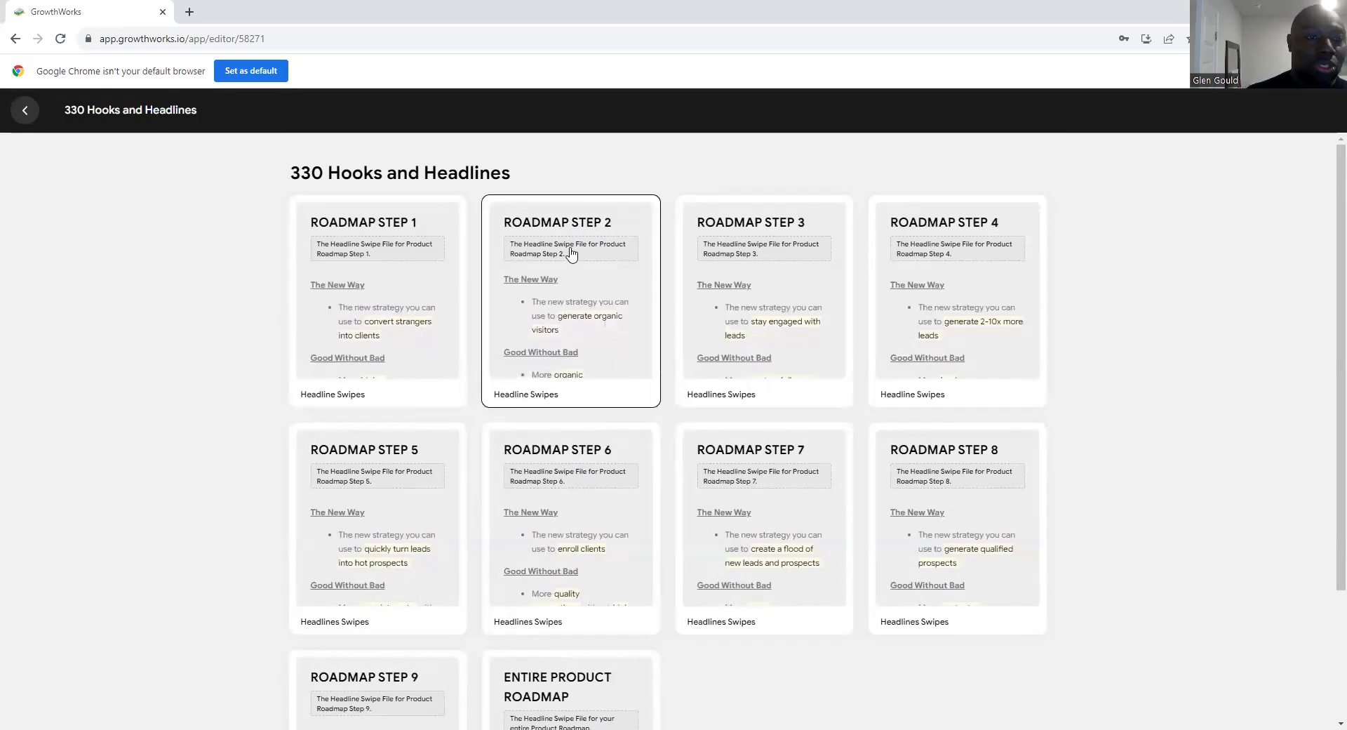
{"action": "scroll", "coordinate": [569, 253], "scroll_direction": "down", "scroll_amount": 3}
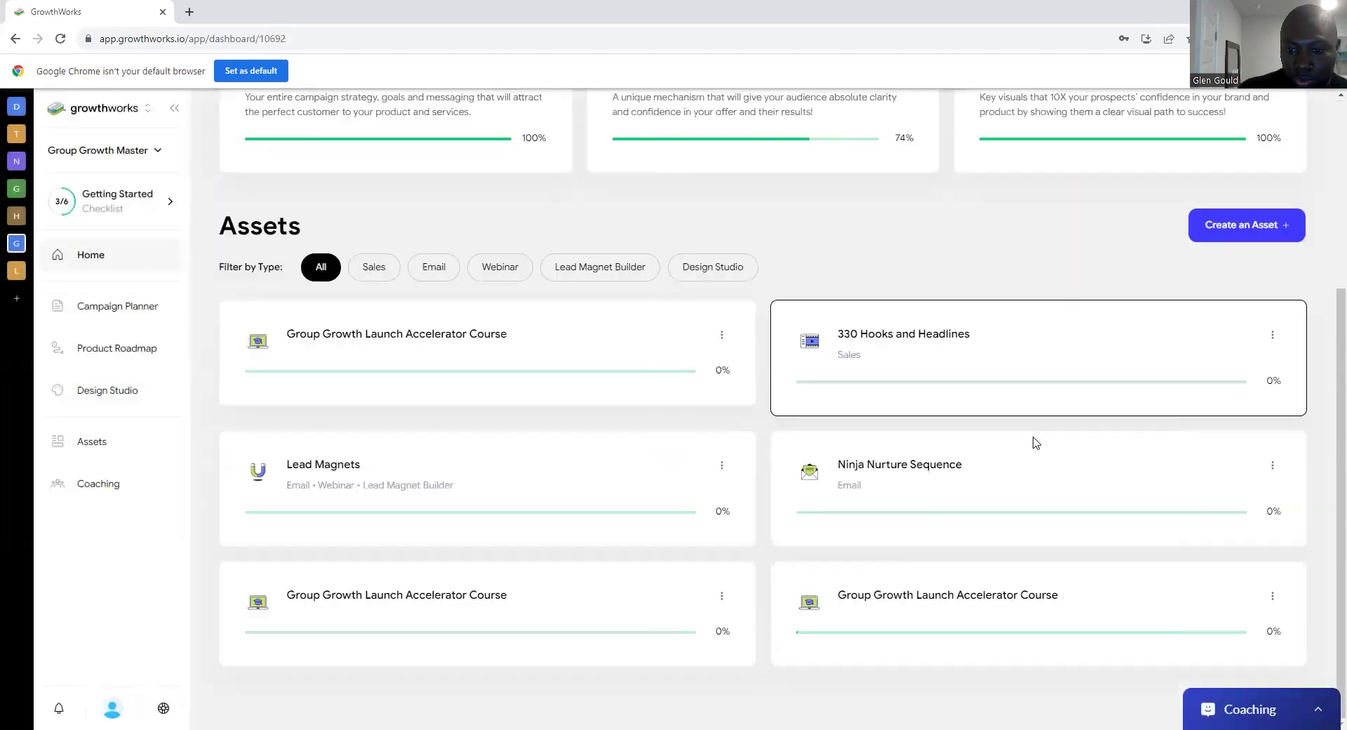
Step: Open the Ninja Nurture Sequence asset and scroll down and up through its email cards
{"action": "left_click", "coordinate": [920, 481]}
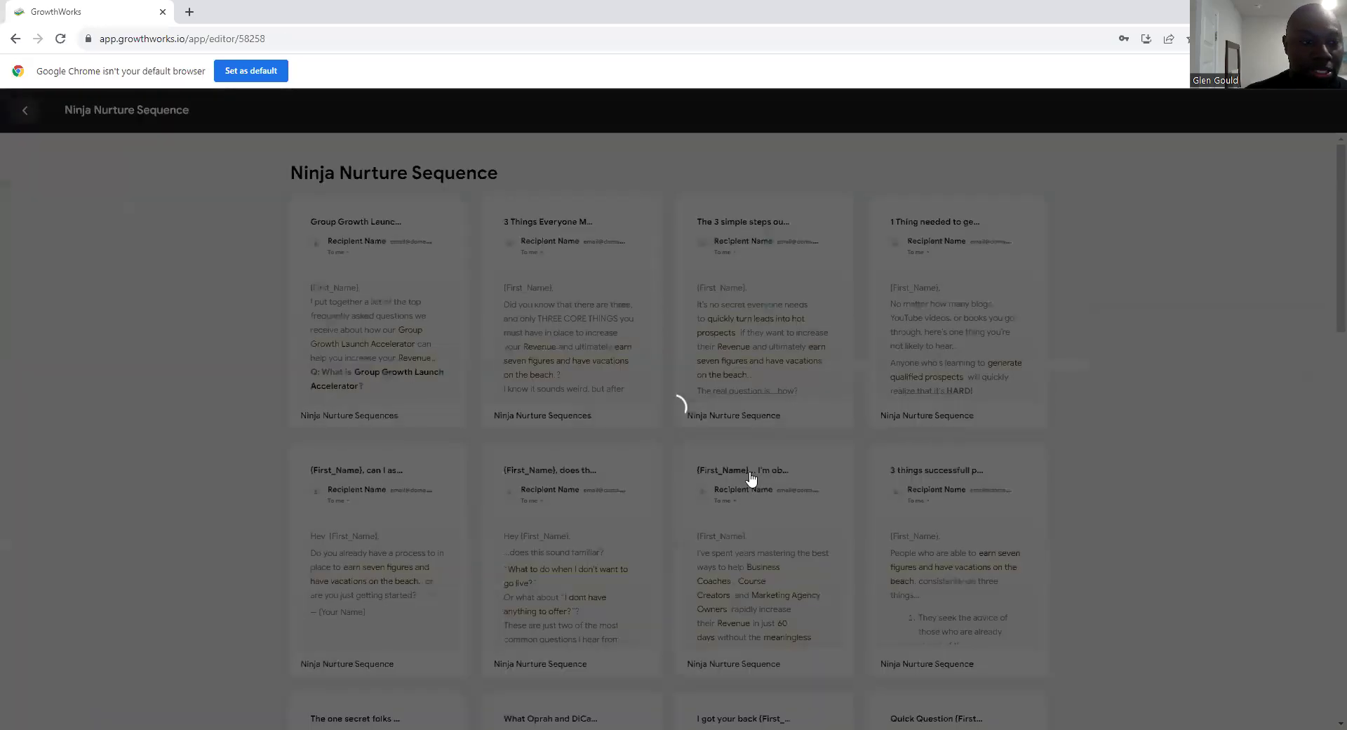
{"action": "scroll", "coordinate": [589, 462], "scroll_direction": "down", "scroll_amount": 12}
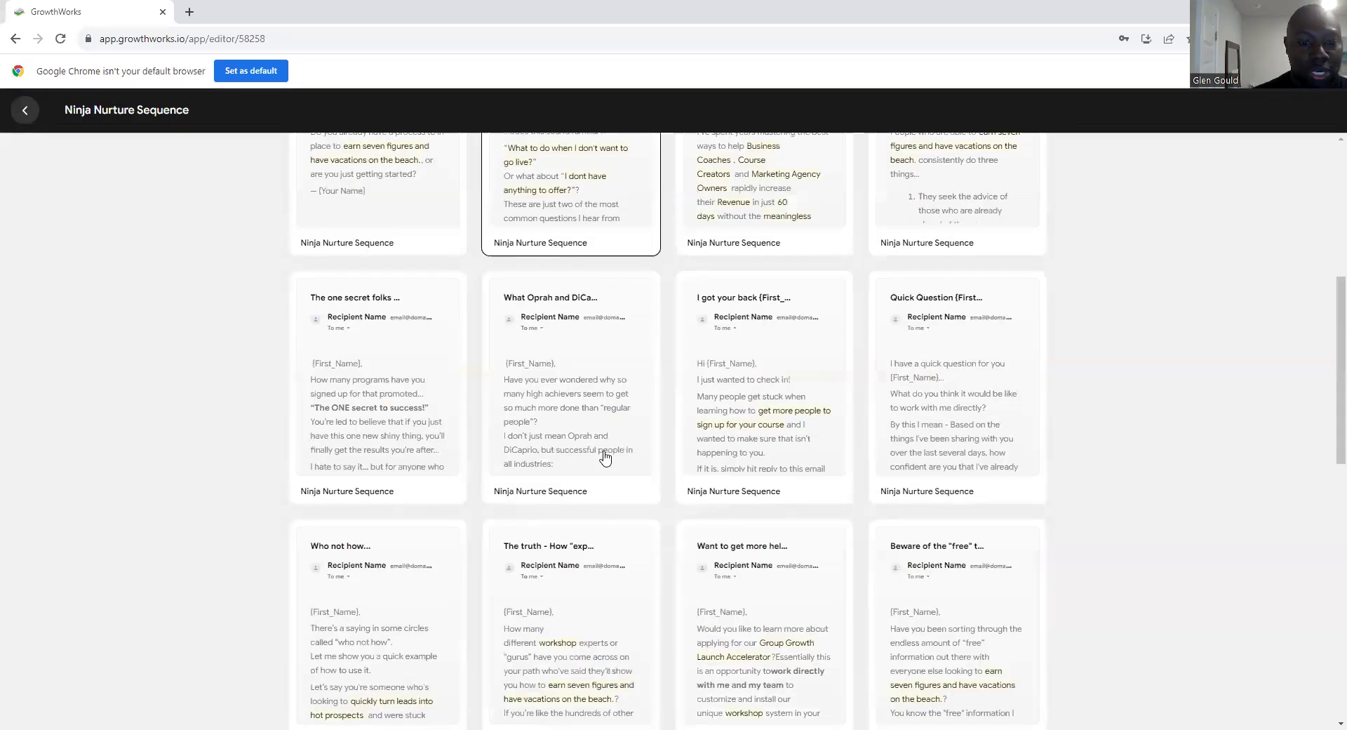
{"action": "scroll", "coordinate": [604, 457], "scroll_direction": "down", "scroll_amount": 5}
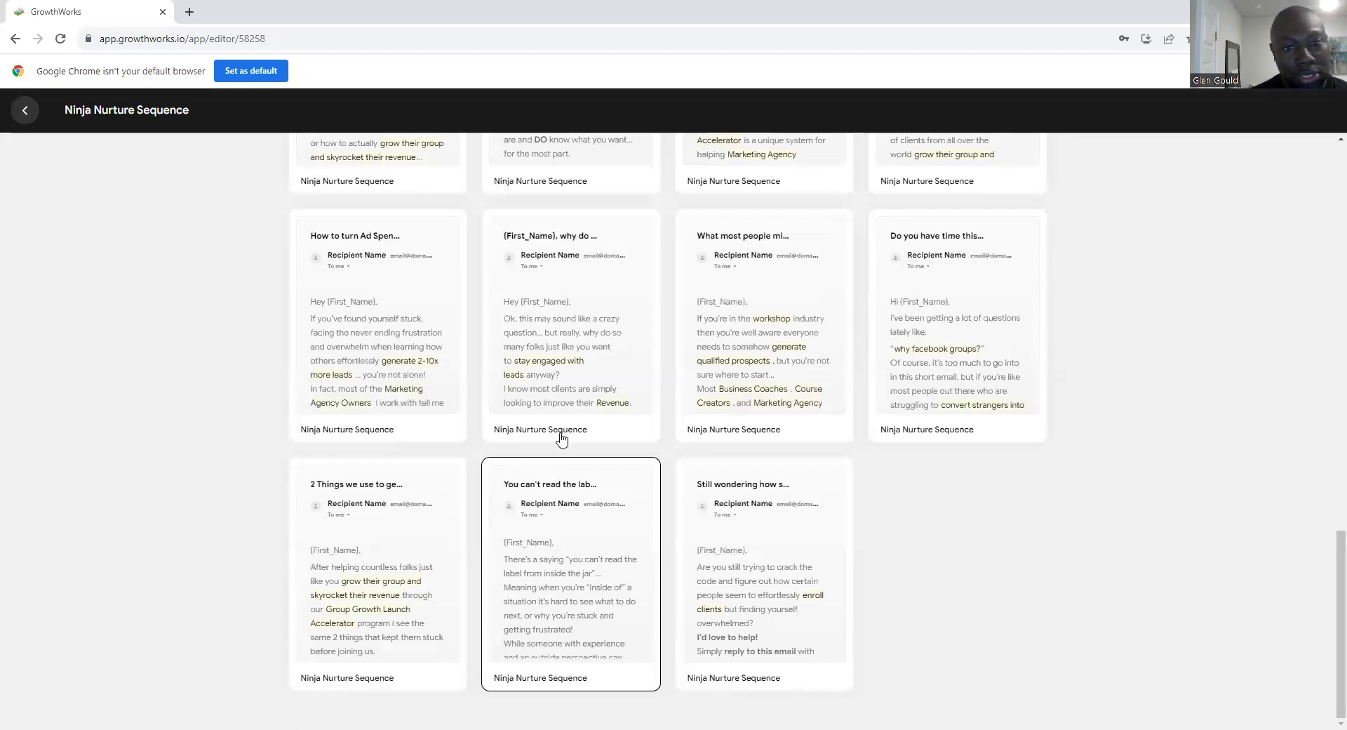
{"action": "scroll", "coordinate": [559, 438], "scroll_direction": "up", "scroll_amount": 4}
{"action": "scroll", "coordinate": [562, 437], "scroll_direction": "up", "scroll_amount": 15}
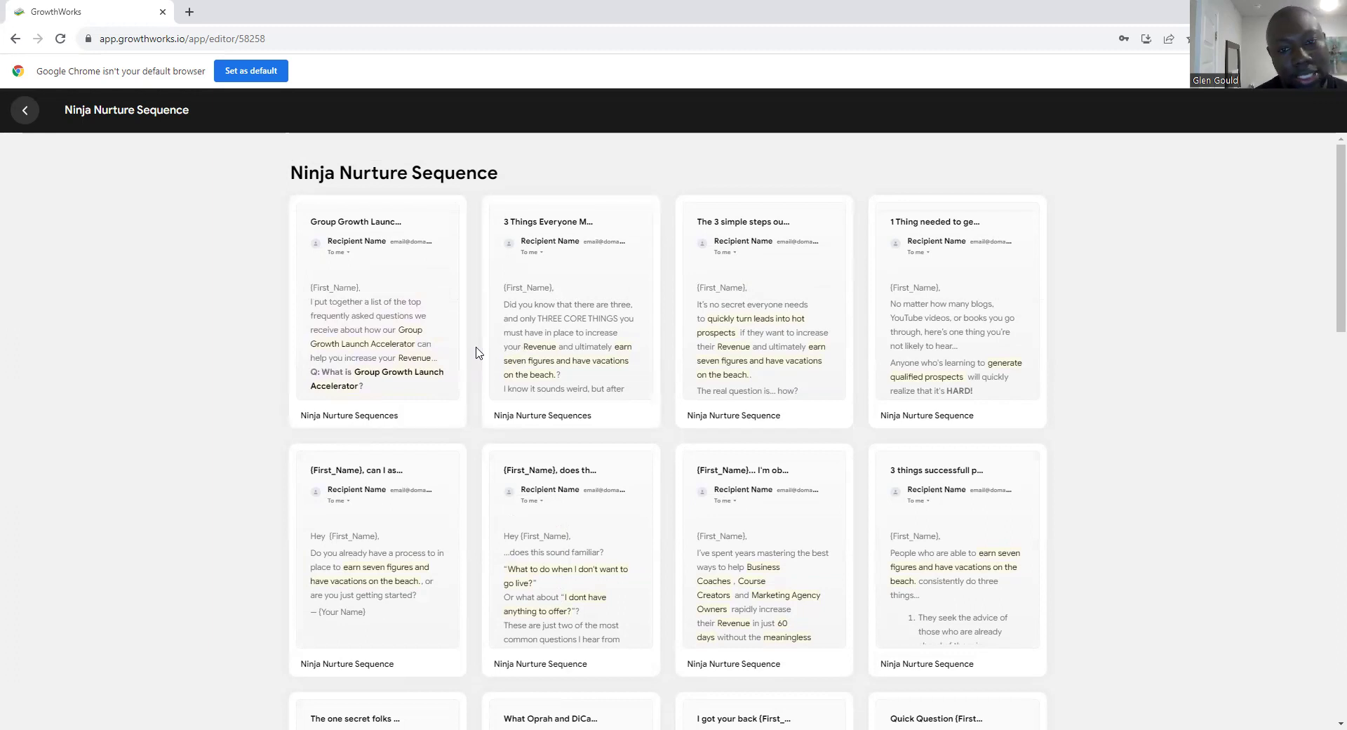
{"action": "scroll", "coordinate": [482, 510], "scroll_direction": "down", "scroll_amount": 6}
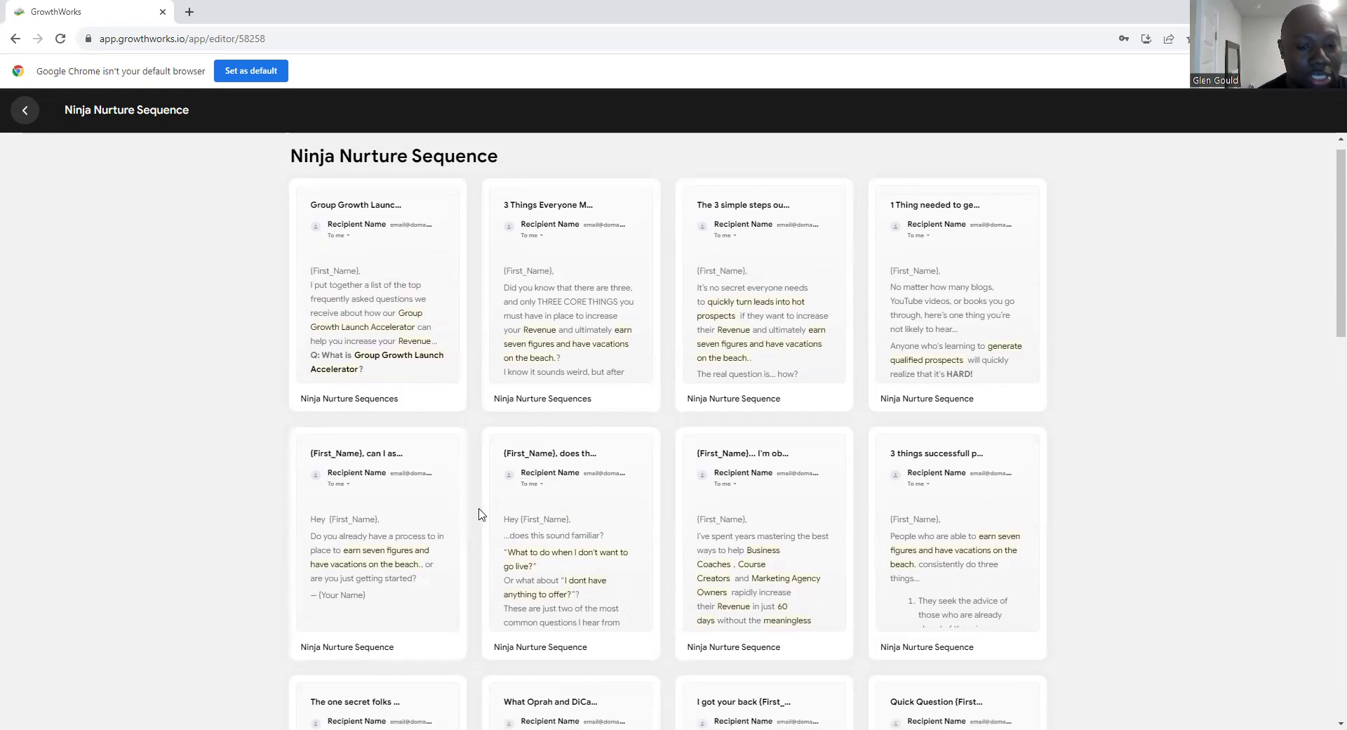
{"action": "scroll", "coordinate": [757, 508], "scroll_direction": "down", "scroll_amount": 5}
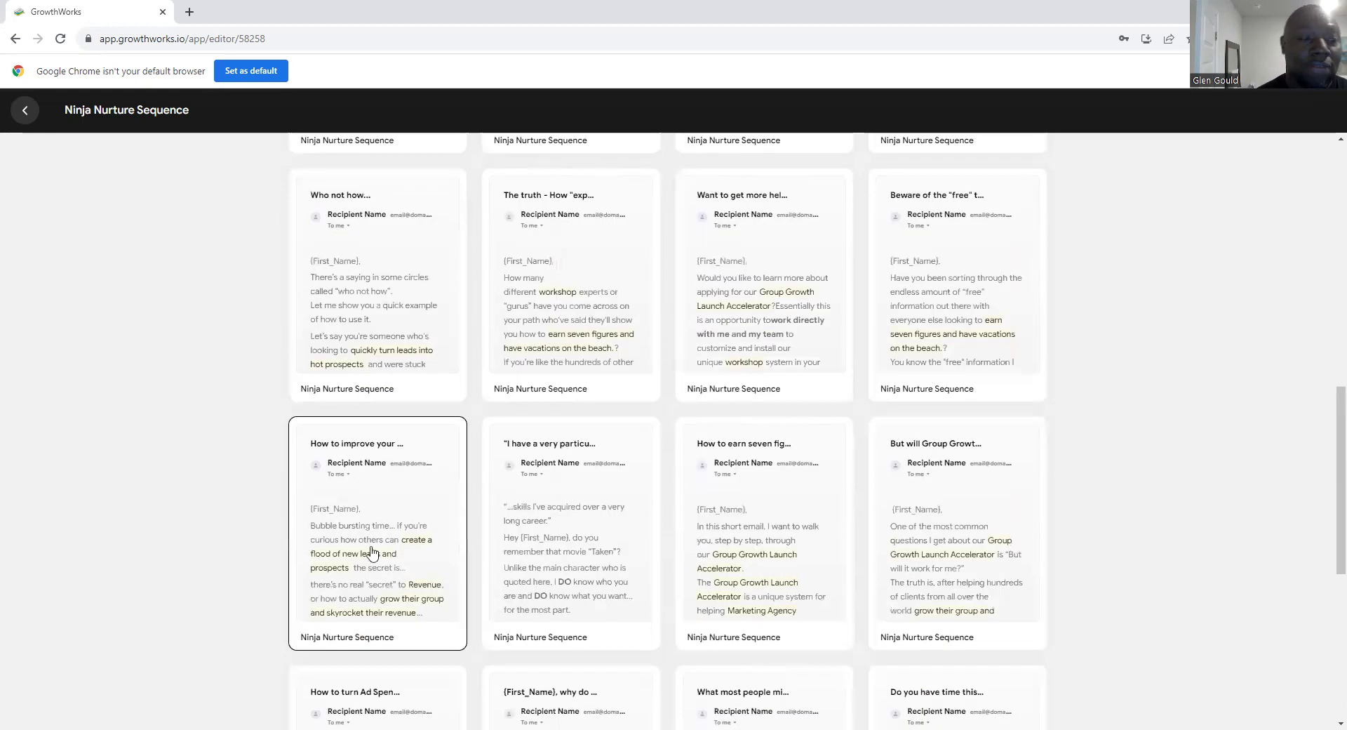
{"action": "scroll", "coordinate": [535, 546], "scroll_direction": "down", "scroll_amount": 4}
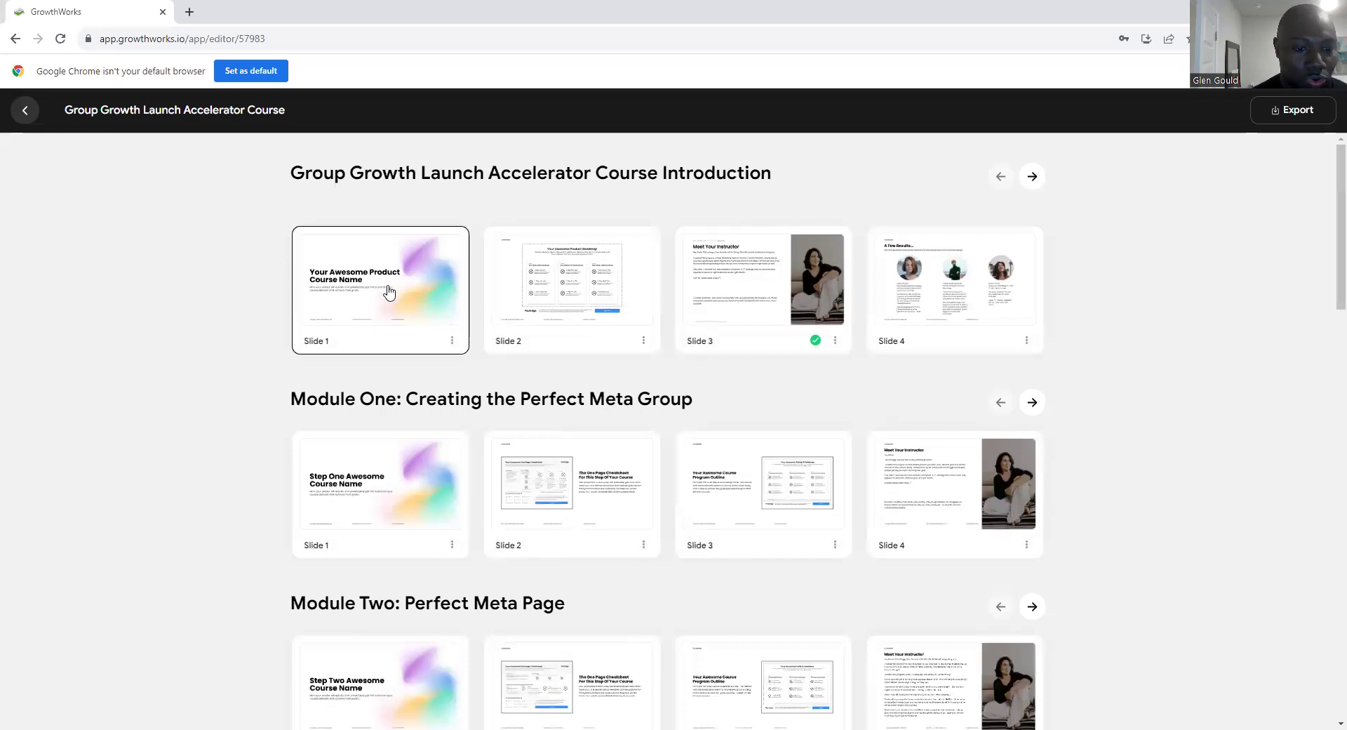
Step: Open introduction Slide 1 and page forward past Meet Your Instructor and Student Workbook to Slide 7
{"action": "left_click", "coordinate": [389, 292]}
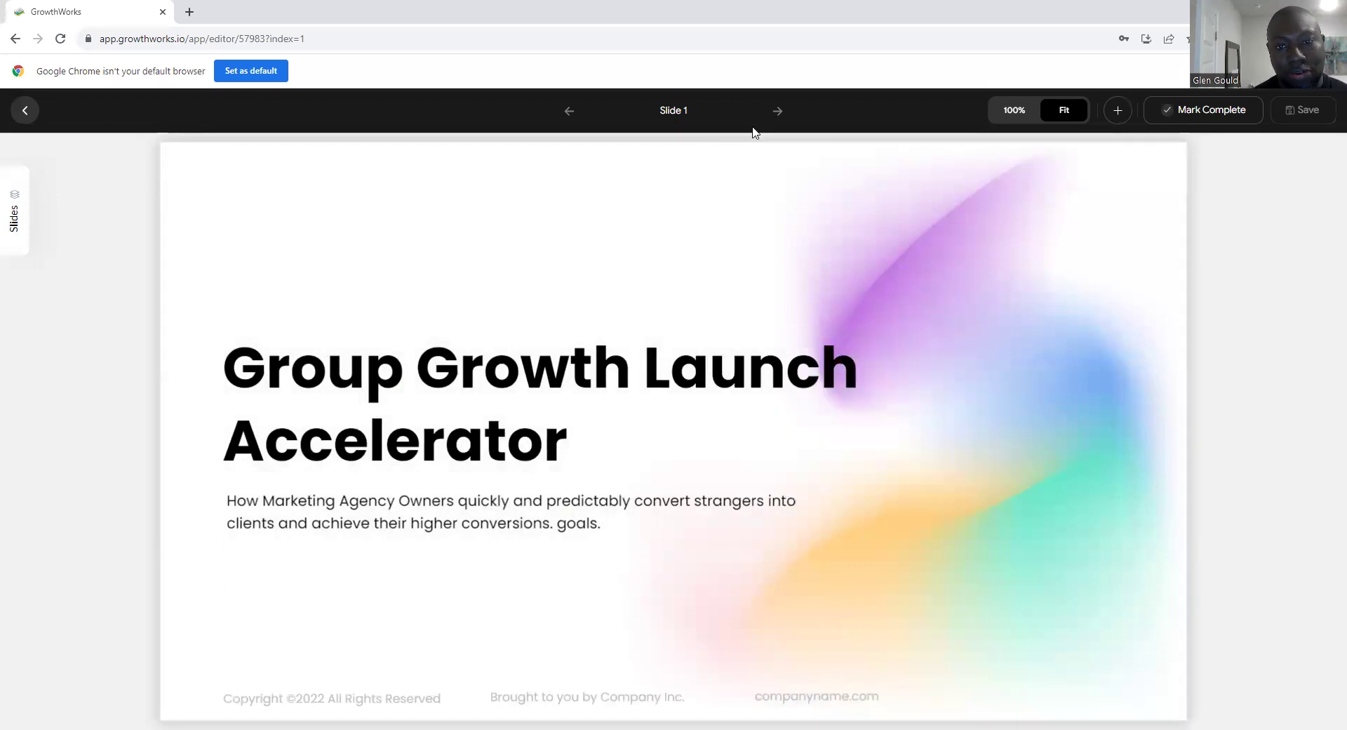
{"action": "left_click", "coordinate": [779, 113]}
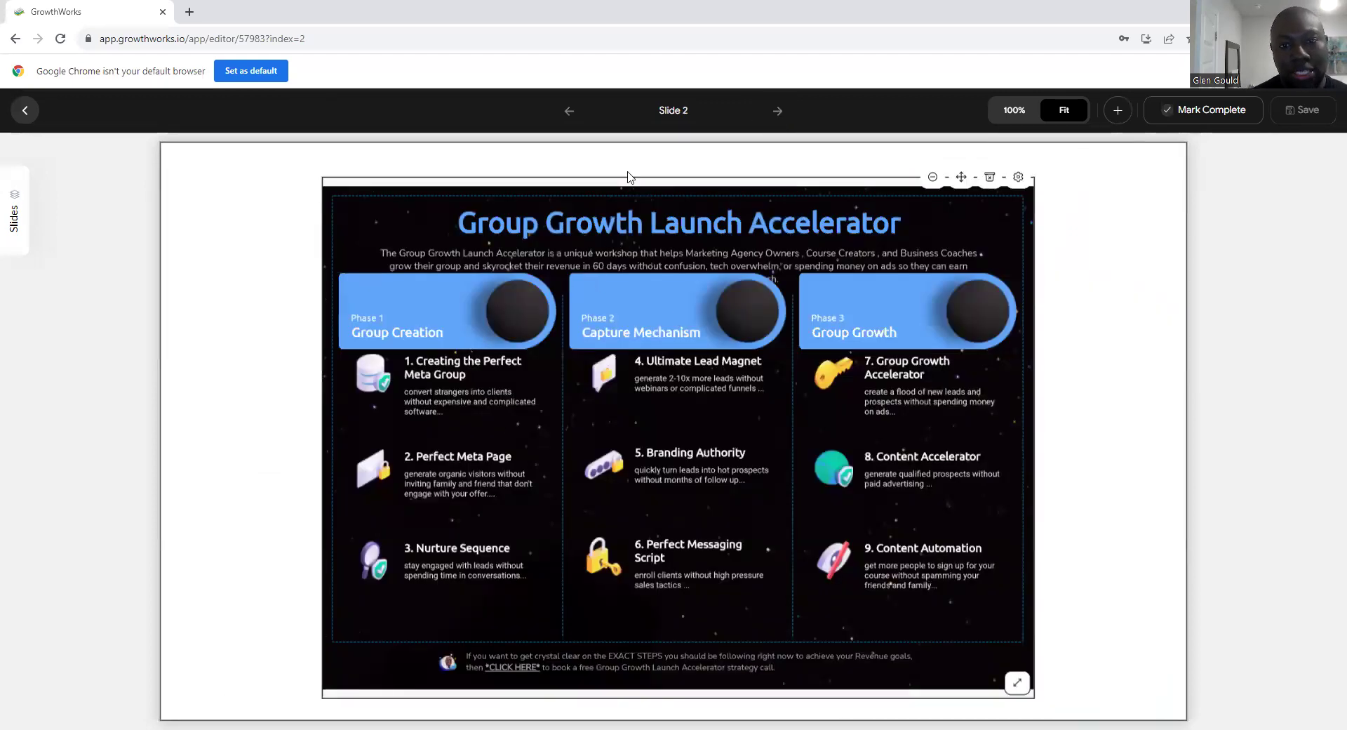
{"action": "left_click", "coordinate": [779, 112]}
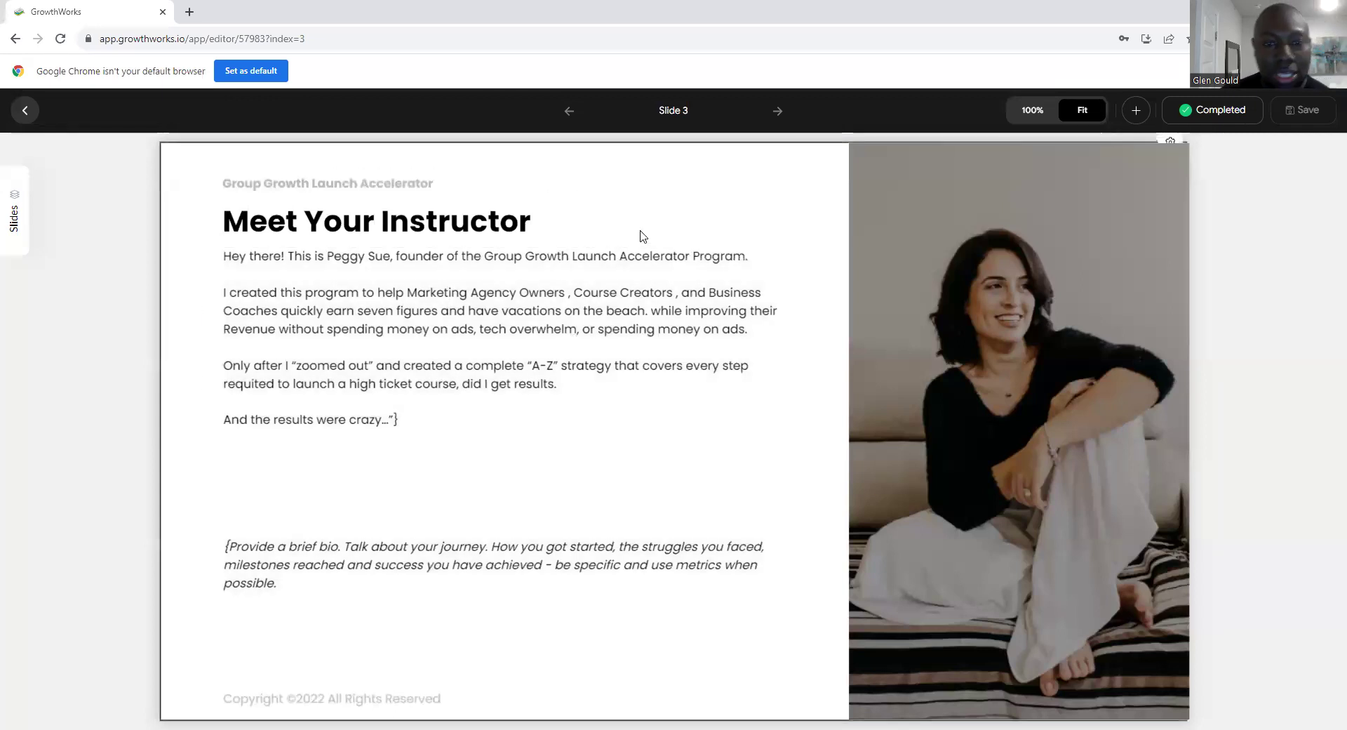
{"action": "left_click", "coordinate": [769, 121]}
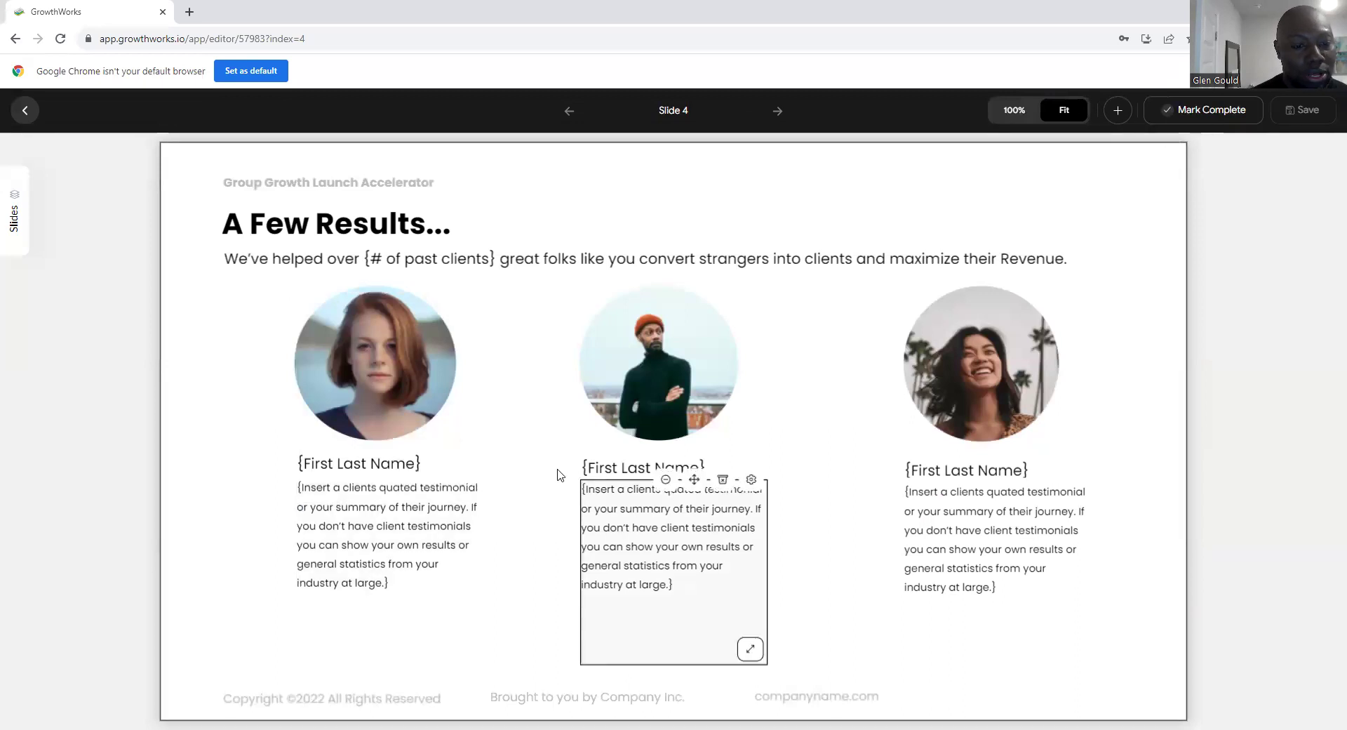
{"action": "left_click", "coordinate": [779, 112]}
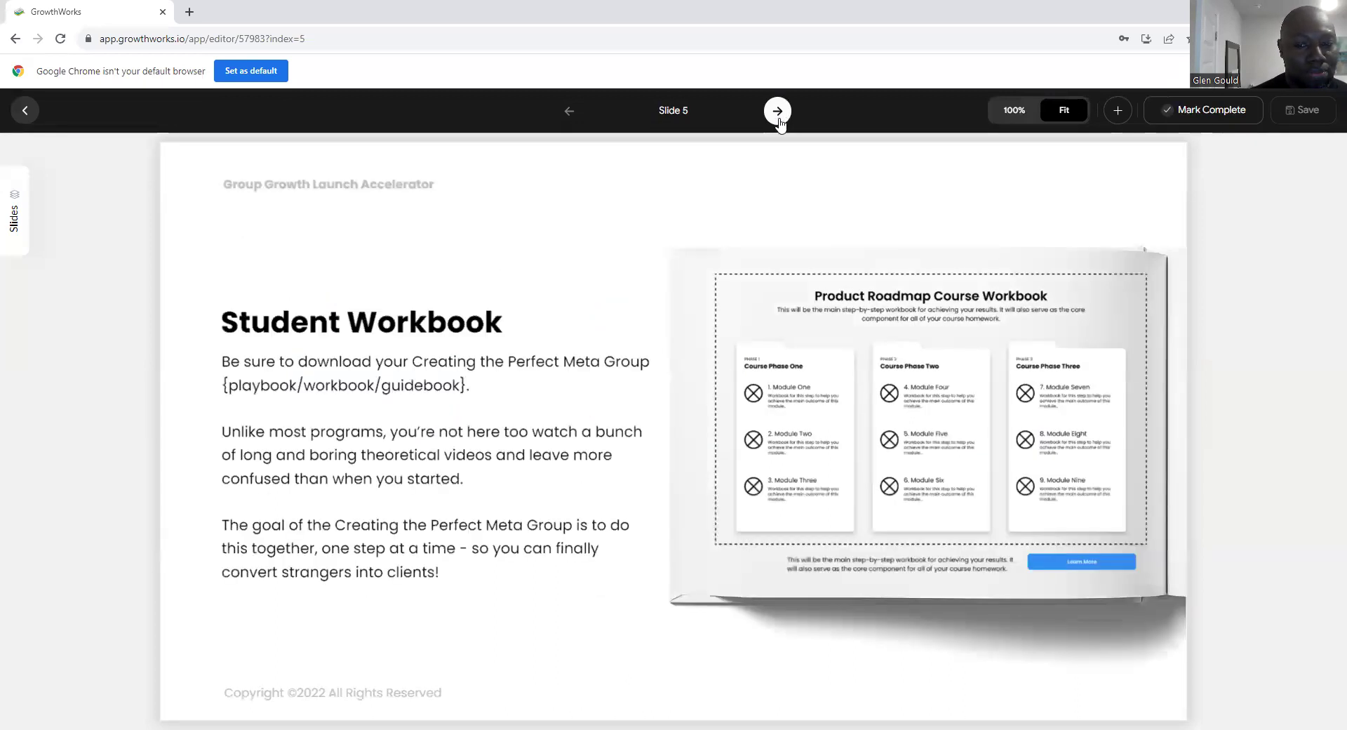
{"action": "left_click", "coordinate": [778, 123]}
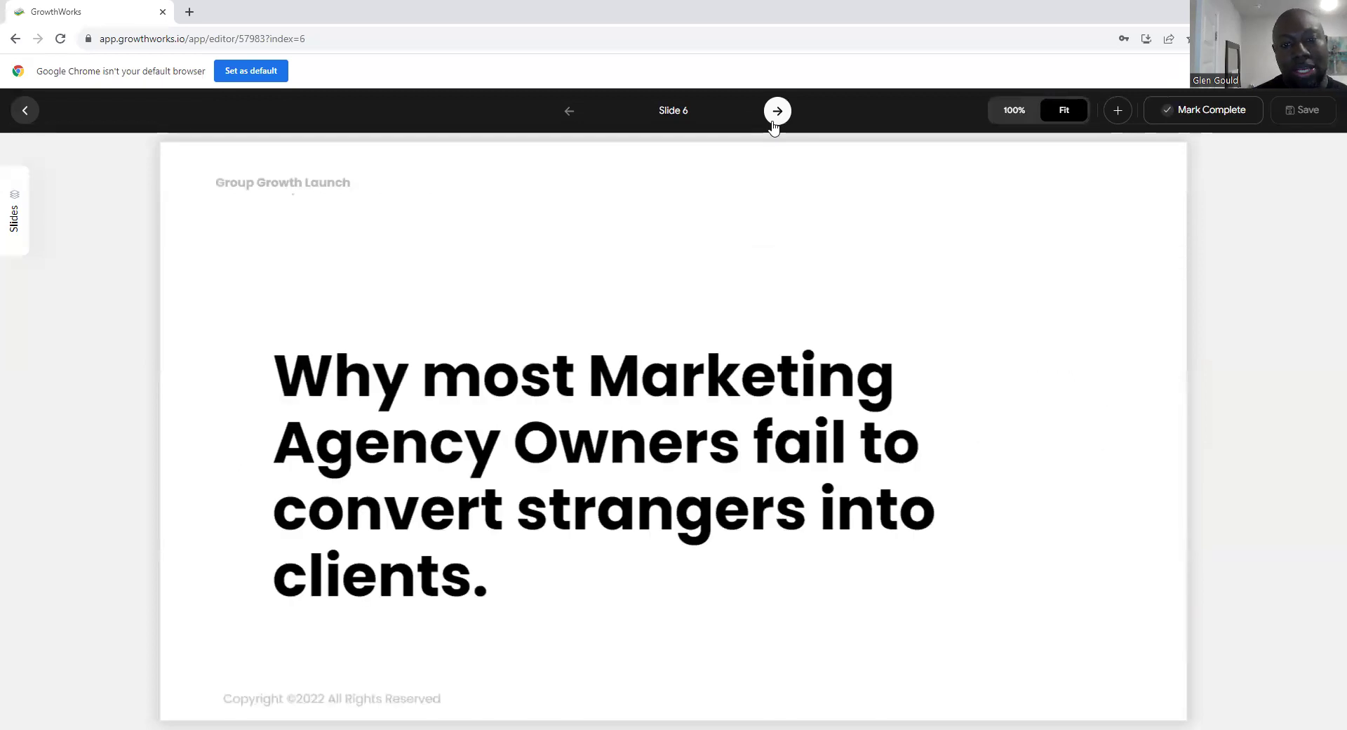
{"action": "left_click", "coordinate": [779, 120]}
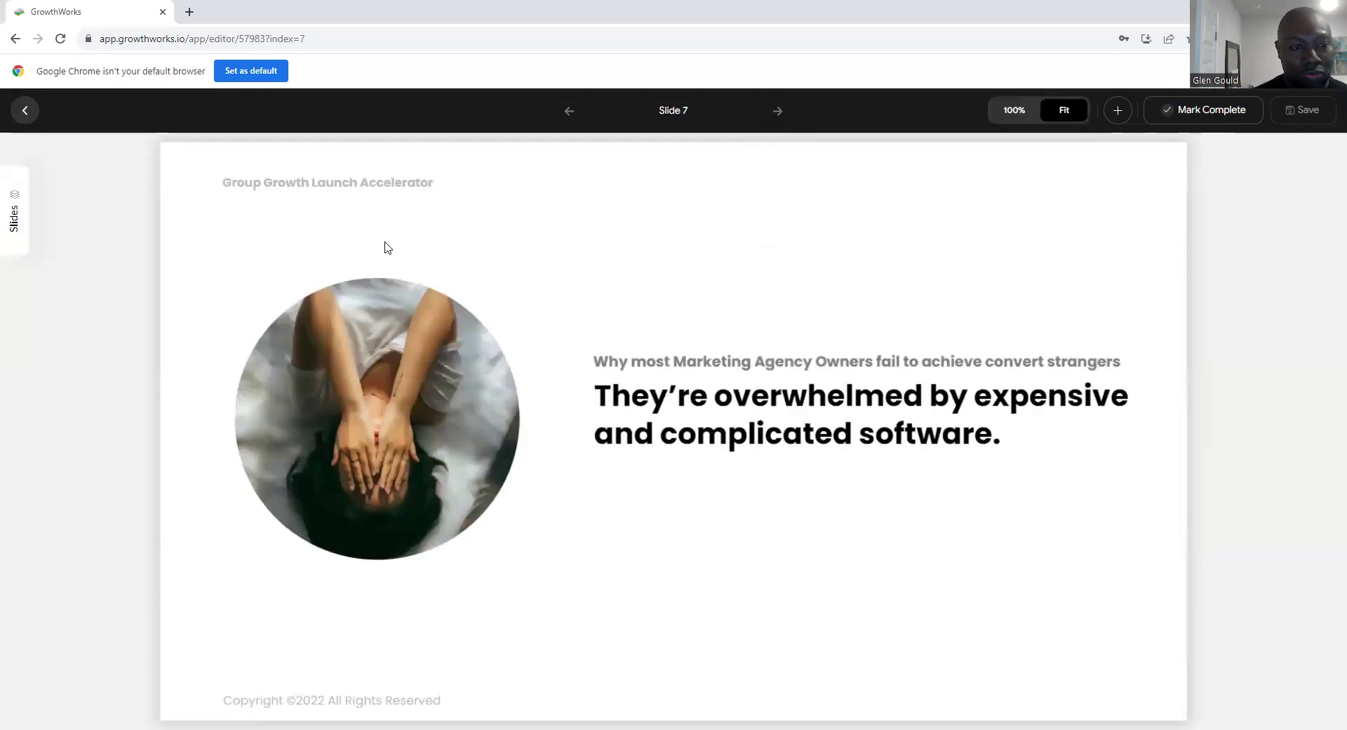
Step: Leave the course slides and open the Trucking Business Mentorship Introduction VSL script
{"action": "left_click", "coordinate": [19, 114]}
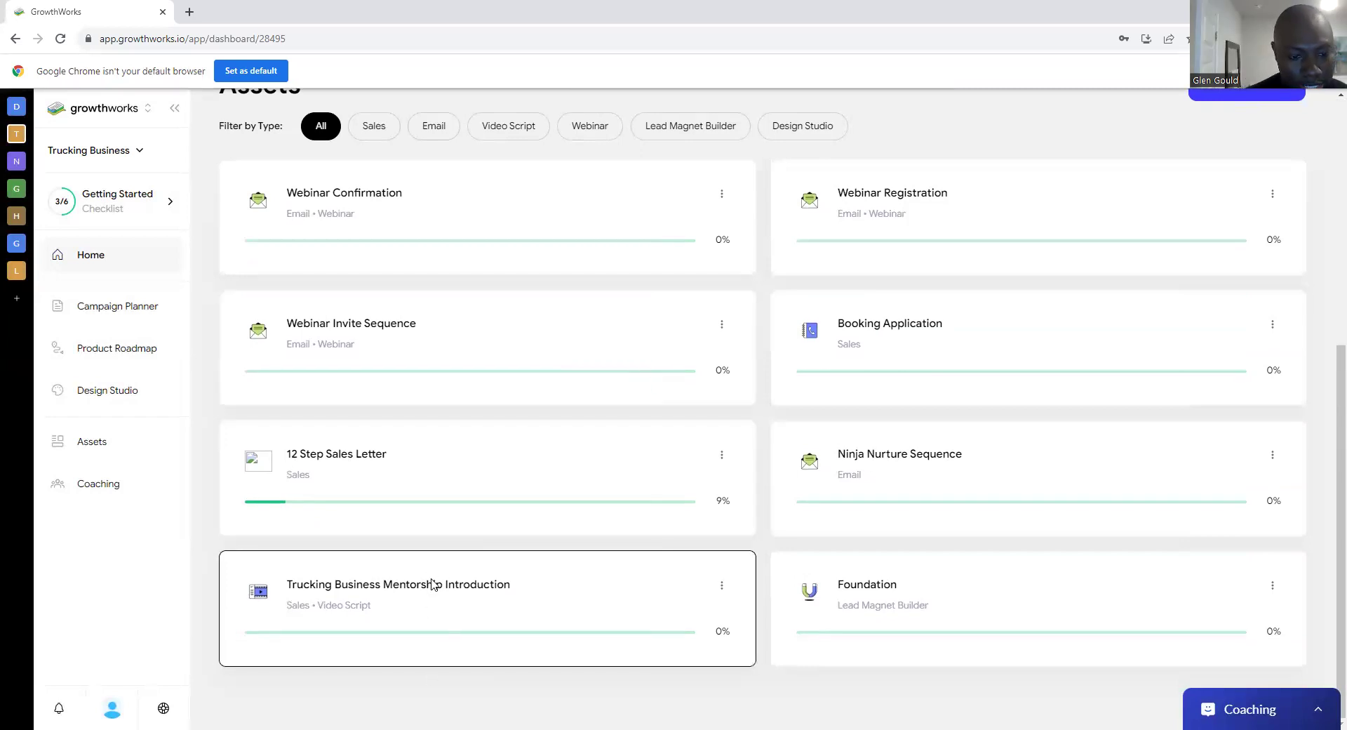
{"action": "left_click", "coordinate": [472, 591]}
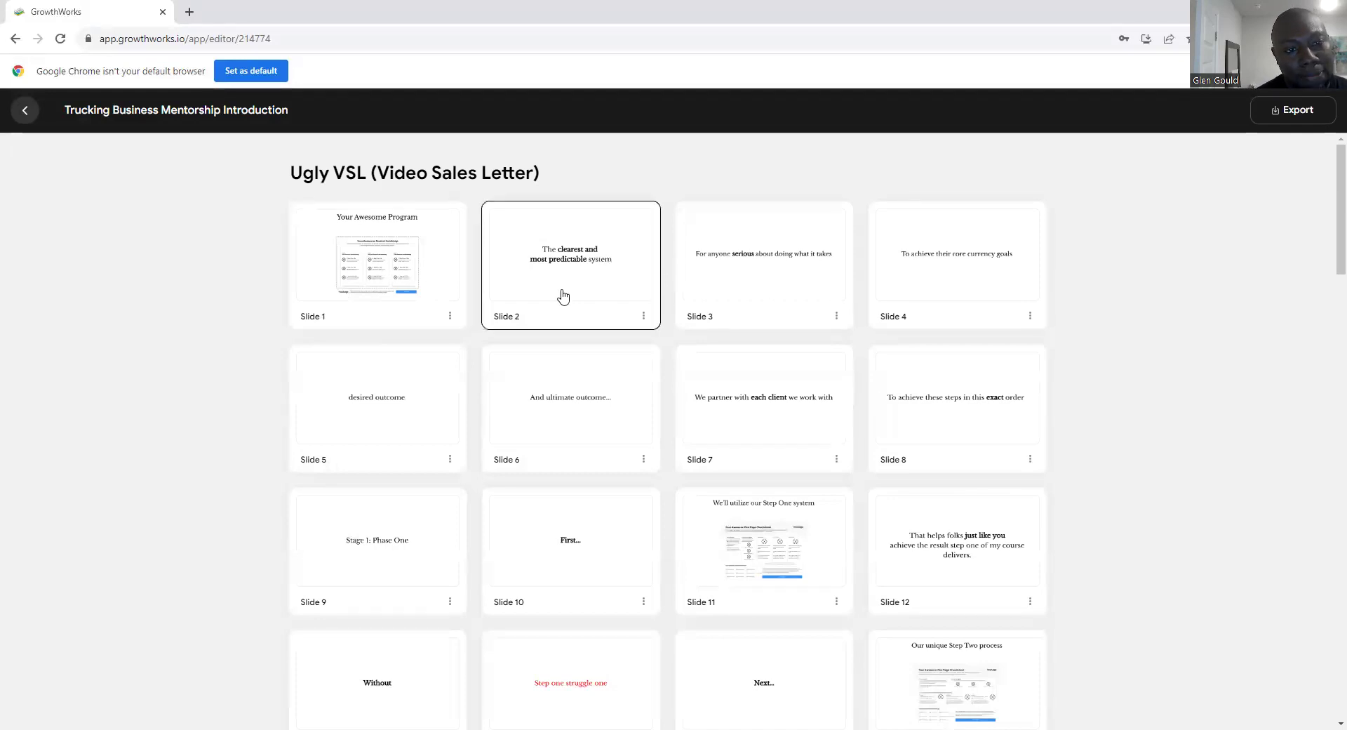
Step: Inspect Slide 22 of the VSL deck up close, then return to the slide overview
{"action": "scroll", "coordinate": [572, 292], "scroll_direction": "down", "scroll_amount": 5}
{"action": "scroll", "coordinate": [572, 292], "scroll_direction": "down", "scroll_amount": 8}
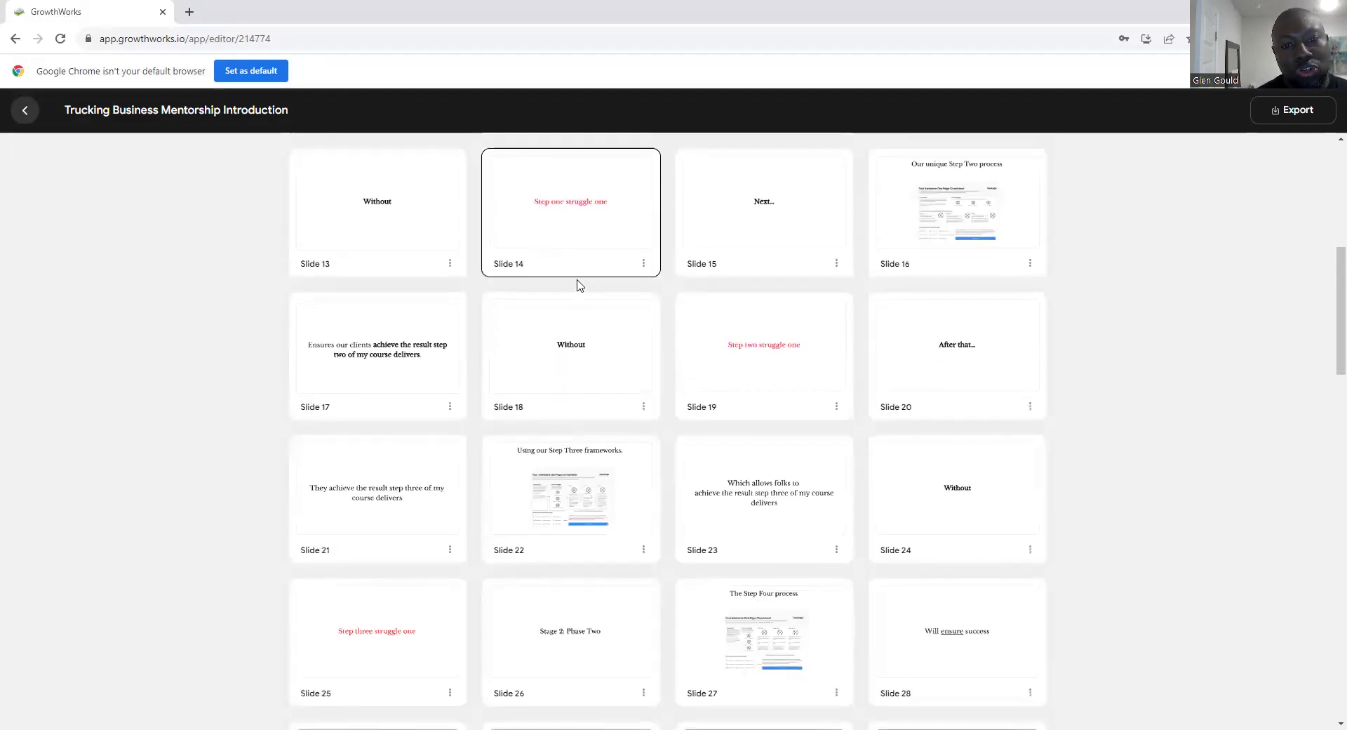
{"action": "scroll", "coordinate": [571, 309], "scroll_direction": "down", "scroll_amount": 3}
{"action": "scroll", "coordinate": [571, 318], "scroll_direction": "up", "scroll_amount": 5}
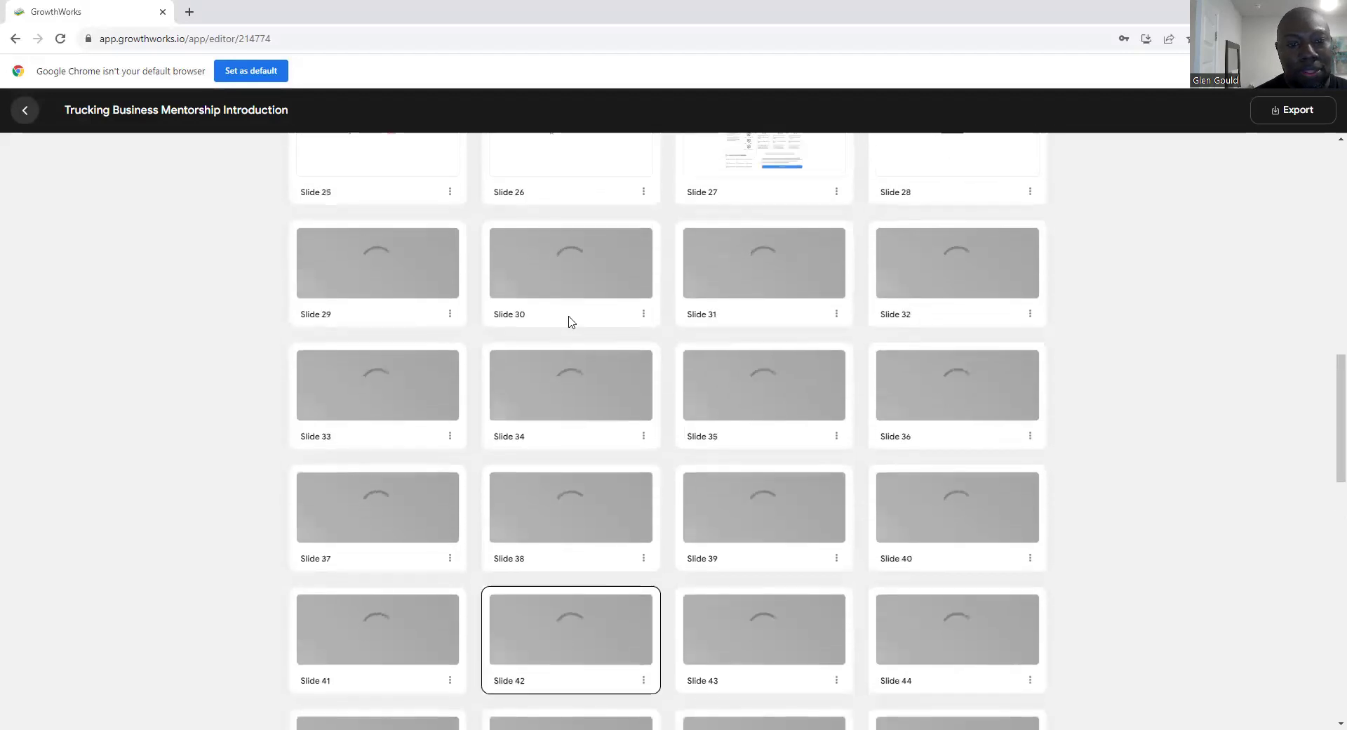
{"action": "left_click", "coordinate": [548, 271]}
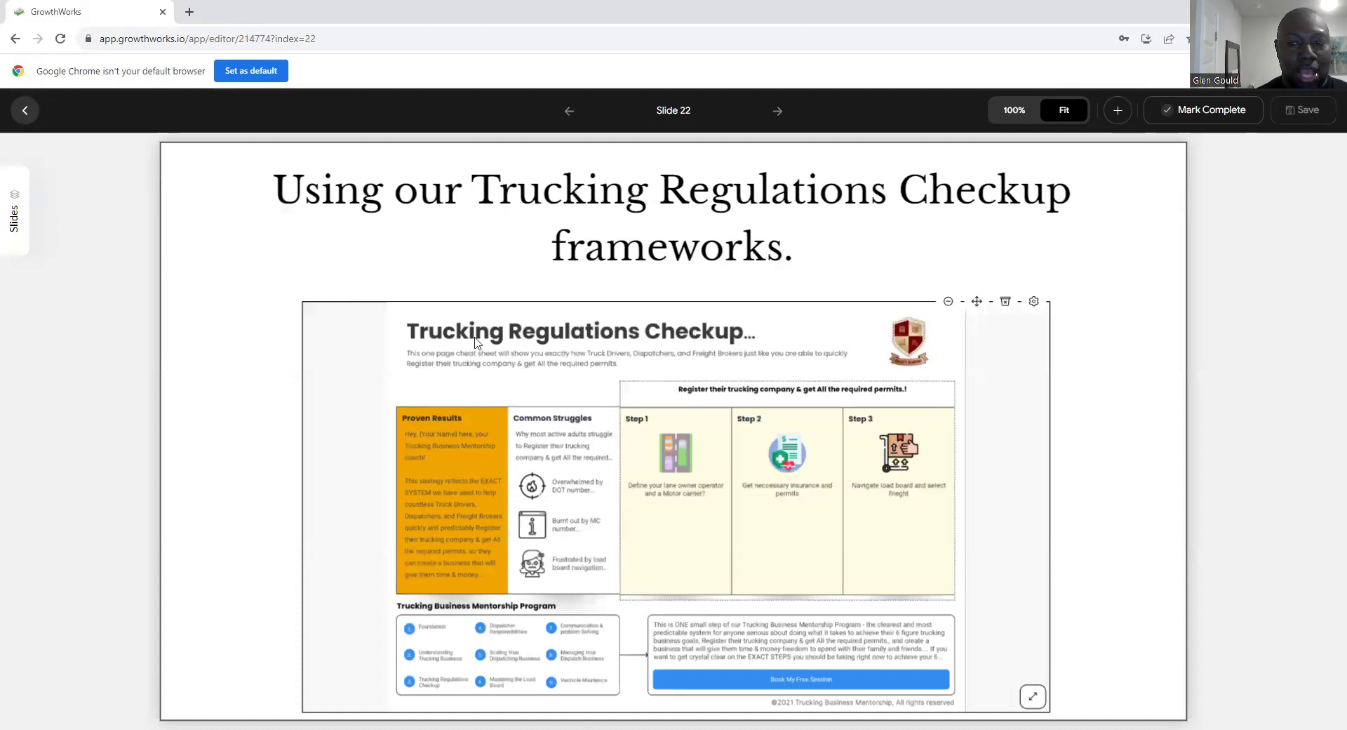
{"action": "left_click", "coordinate": [25, 112]}
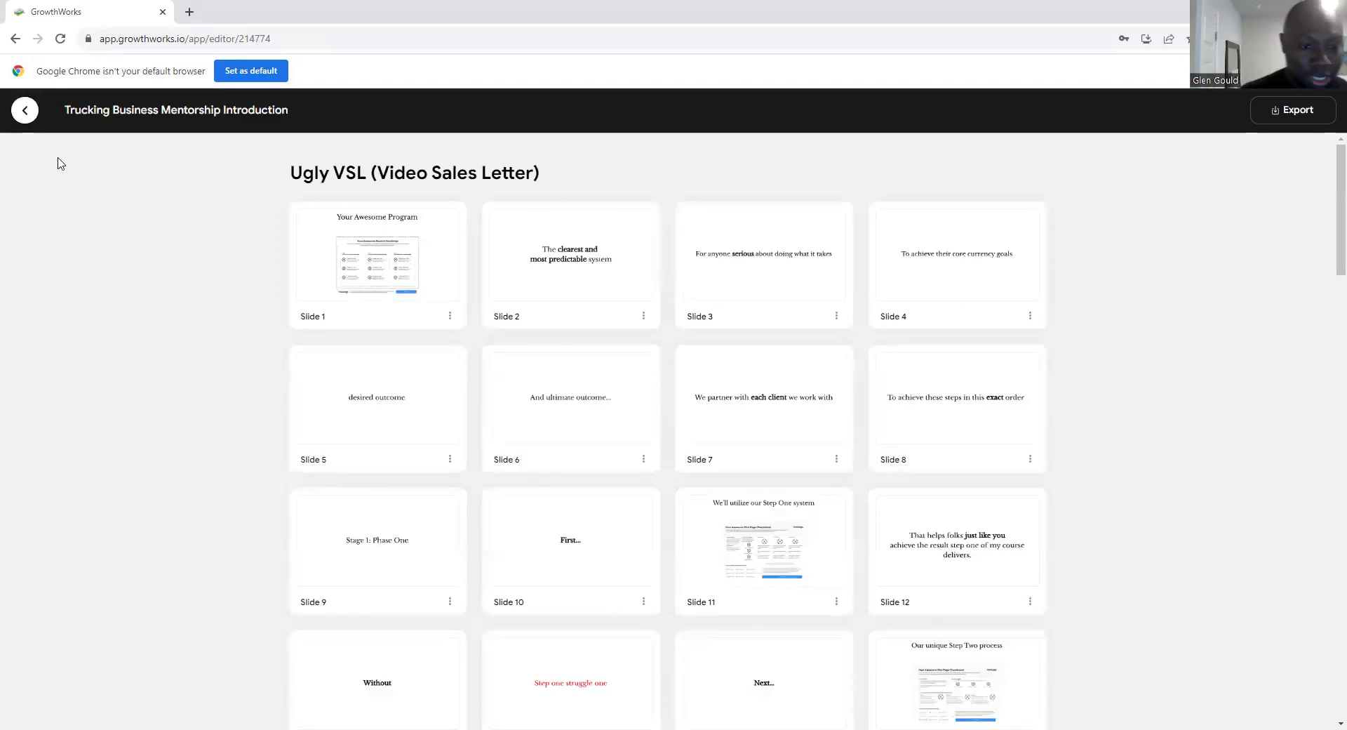
Step: Leave the VSL slide overview for the Trucking Business campaign dashboard
{"action": "scroll", "coordinate": [650, 586], "scroll_direction": "down", "scroll_amount": 10}
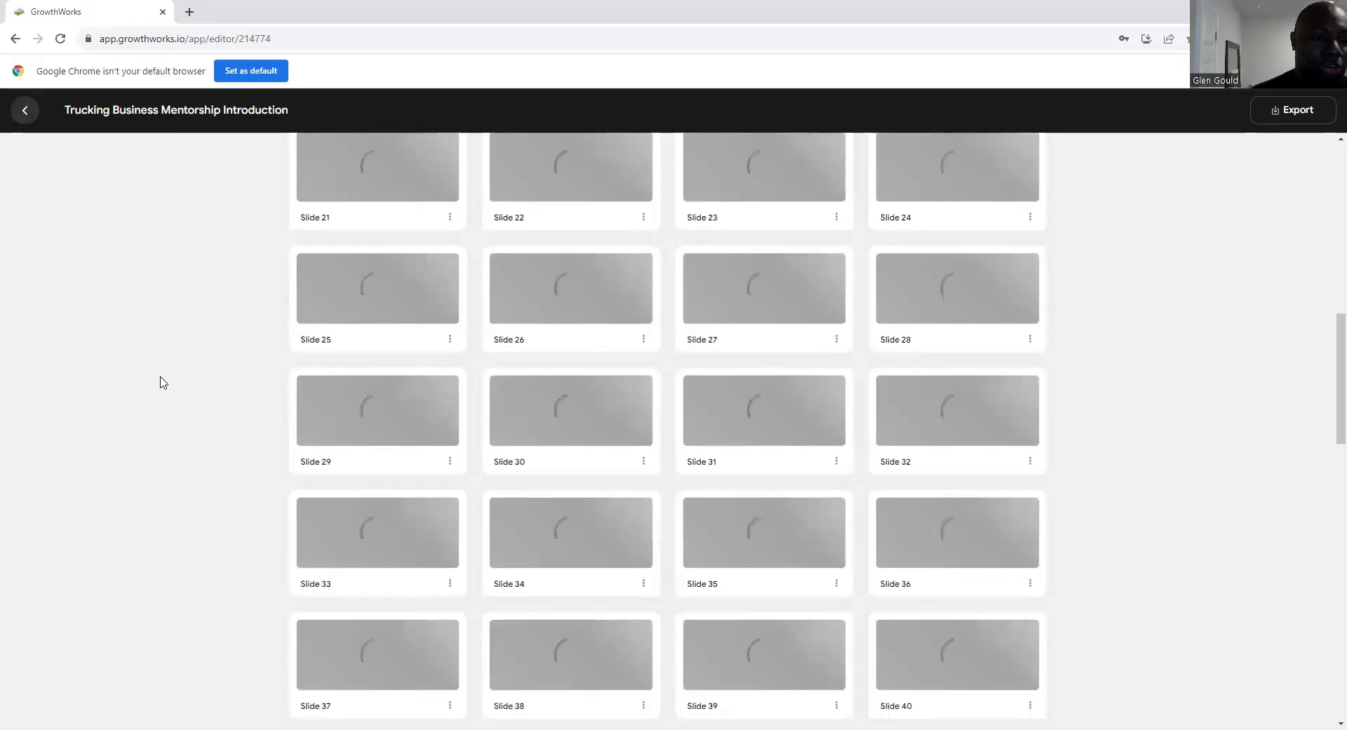
{"action": "scroll", "coordinate": [160, 383], "scroll_direction": "down", "scroll_amount": 5}
{"action": "left_click", "coordinate": [36, 119]}
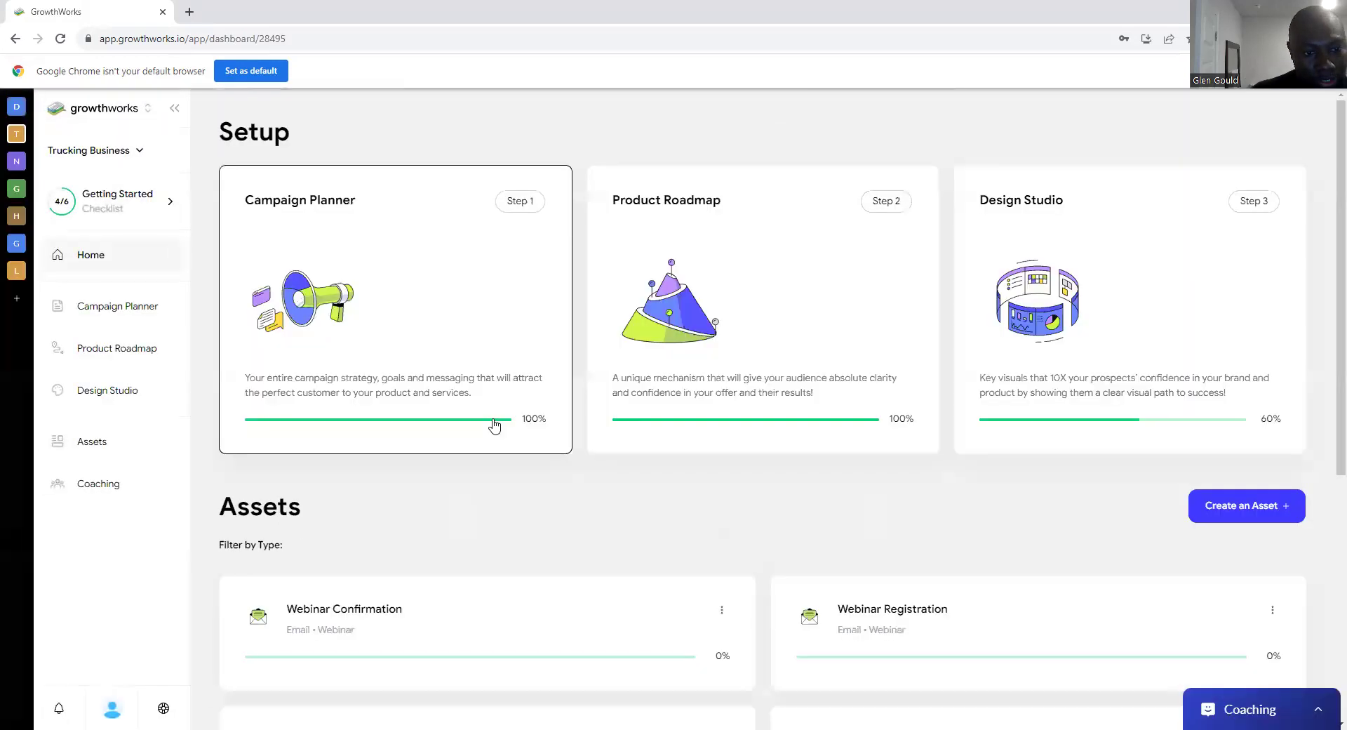
Step: Filter the Assets to Lead Magnet Builder and open the Foundation lead magnet
{"action": "scroll", "coordinate": [551, 481], "scroll_direction": "down", "scroll_amount": 6}
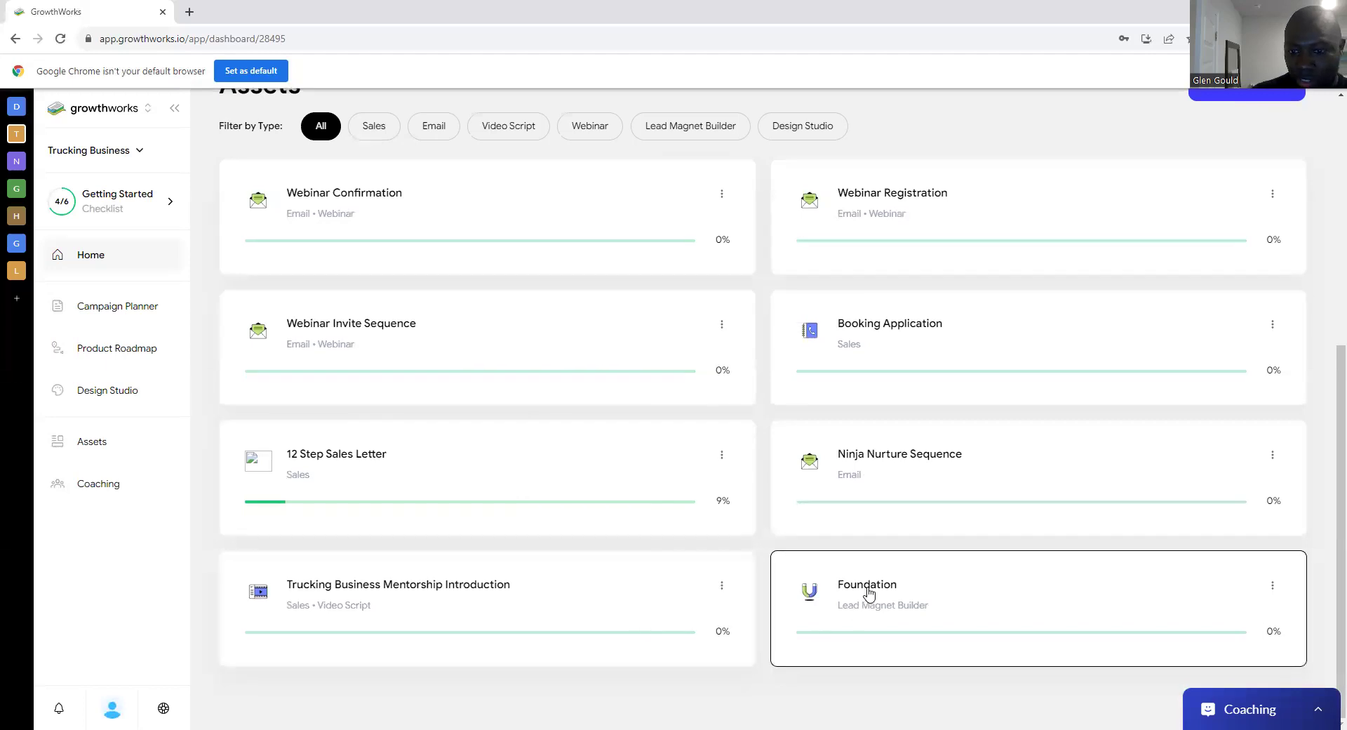
{"action": "scroll", "coordinate": [888, 565], "scroll_direction": "up", "scroll_amount": 3}
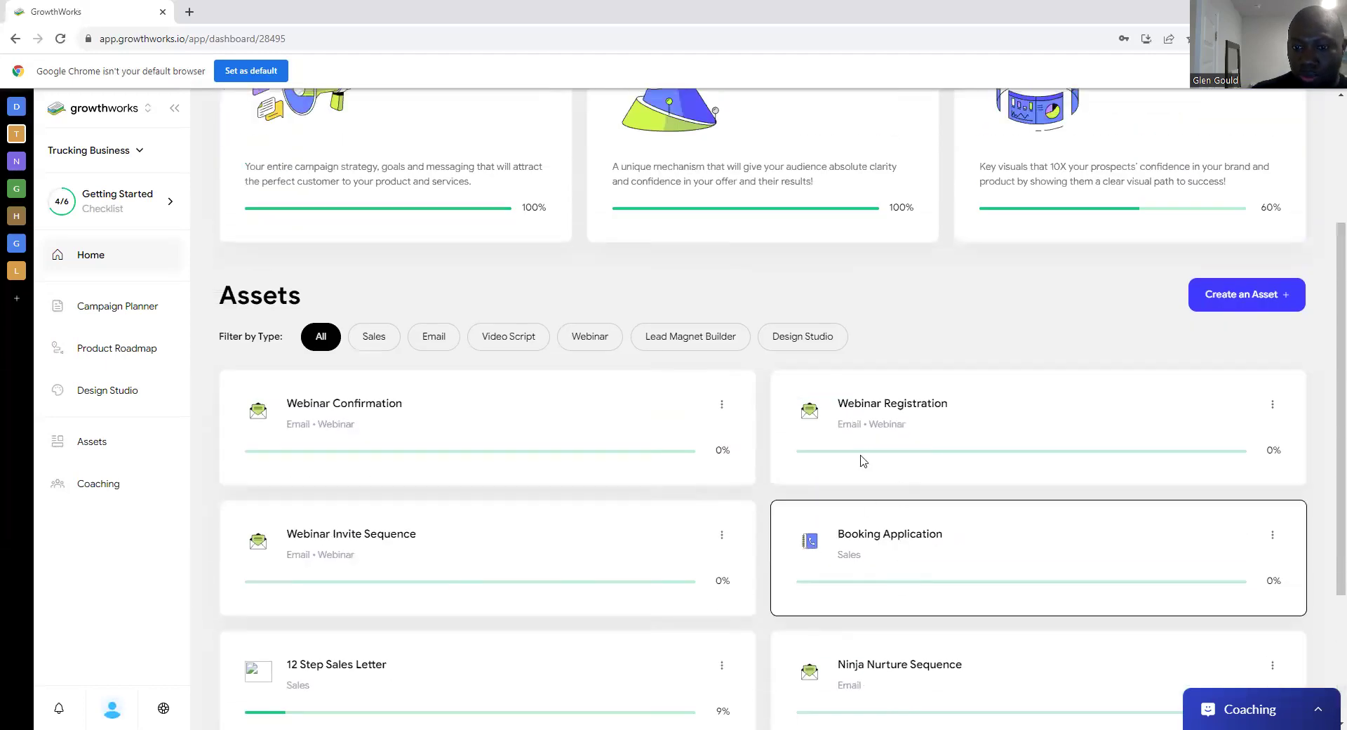
{"action": "left_click", "coordinate": [679, 347]}
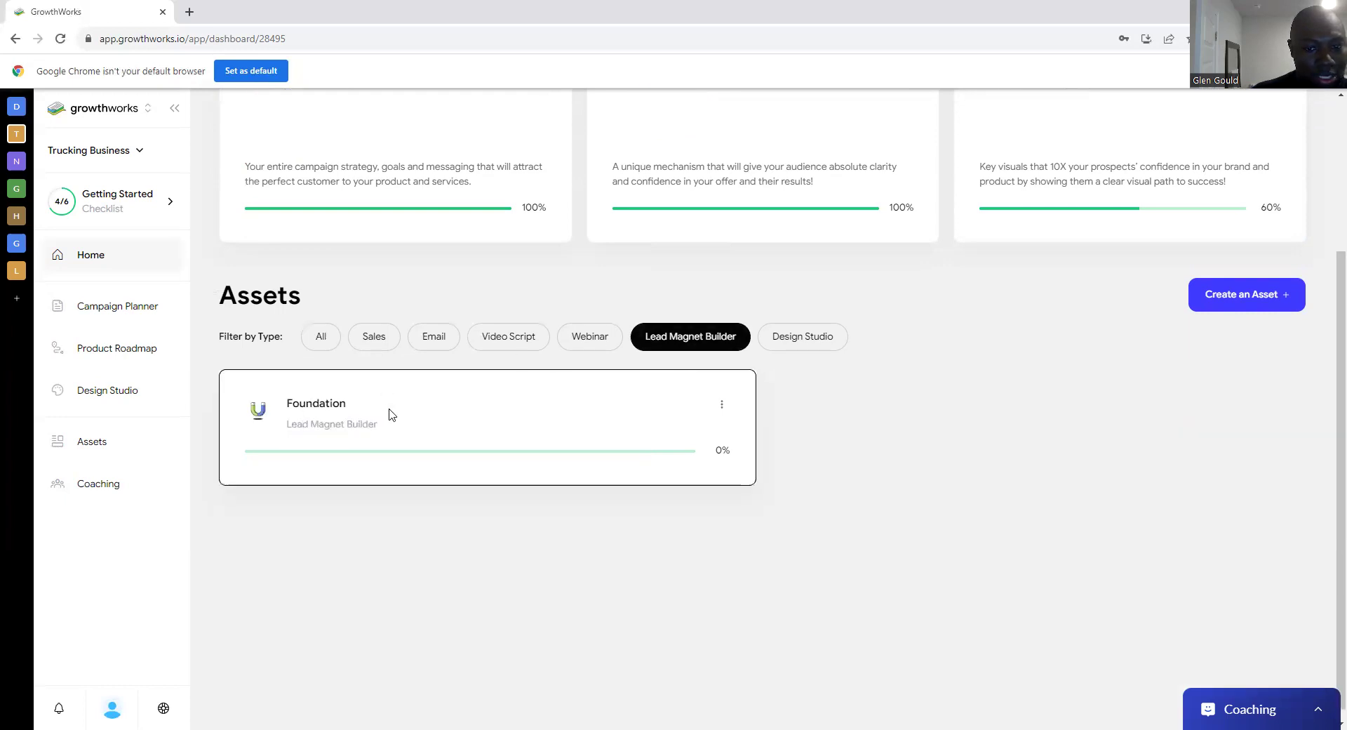
{"action": "left_click", "coordinate": [307, 401]}
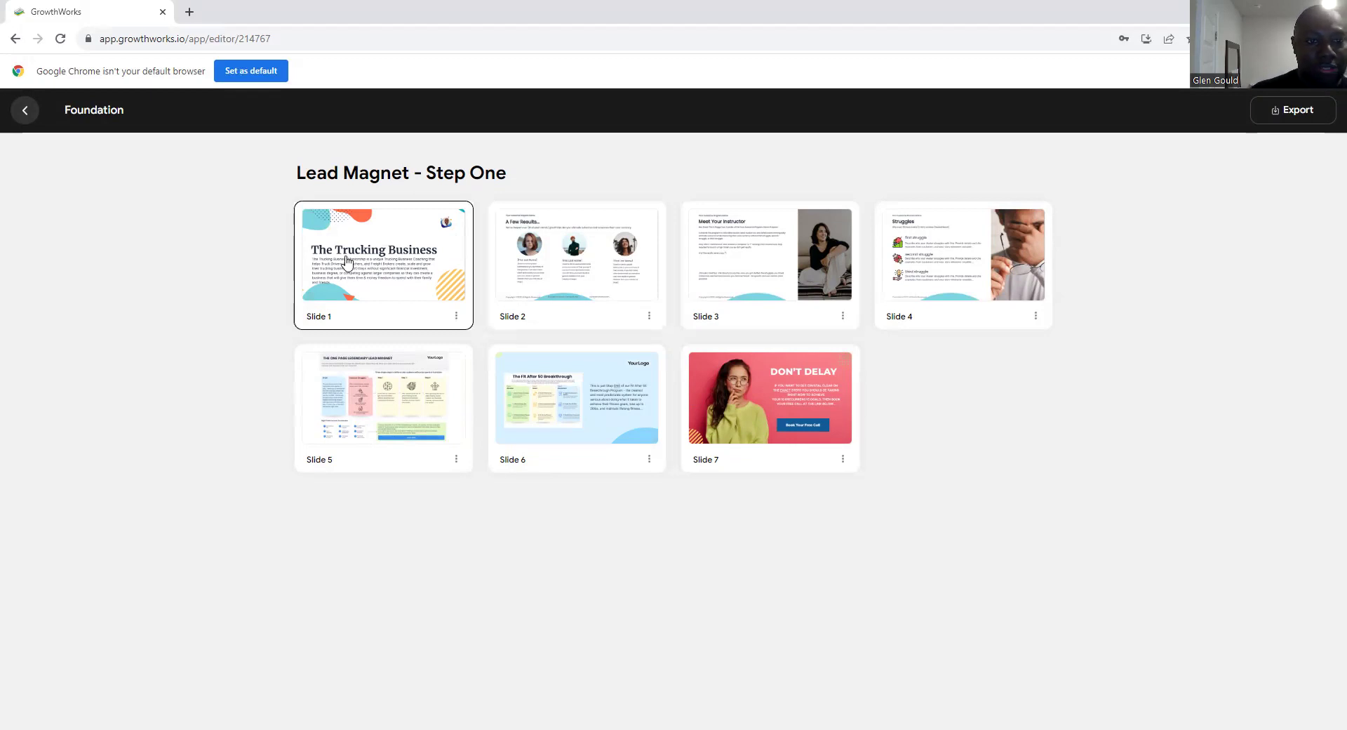
Step: Open Slide 1 of the Foundation deck and page forward to Slide 3, Meet Your Instructor
{"action": "left_click", "coordinate": [412, 266]}
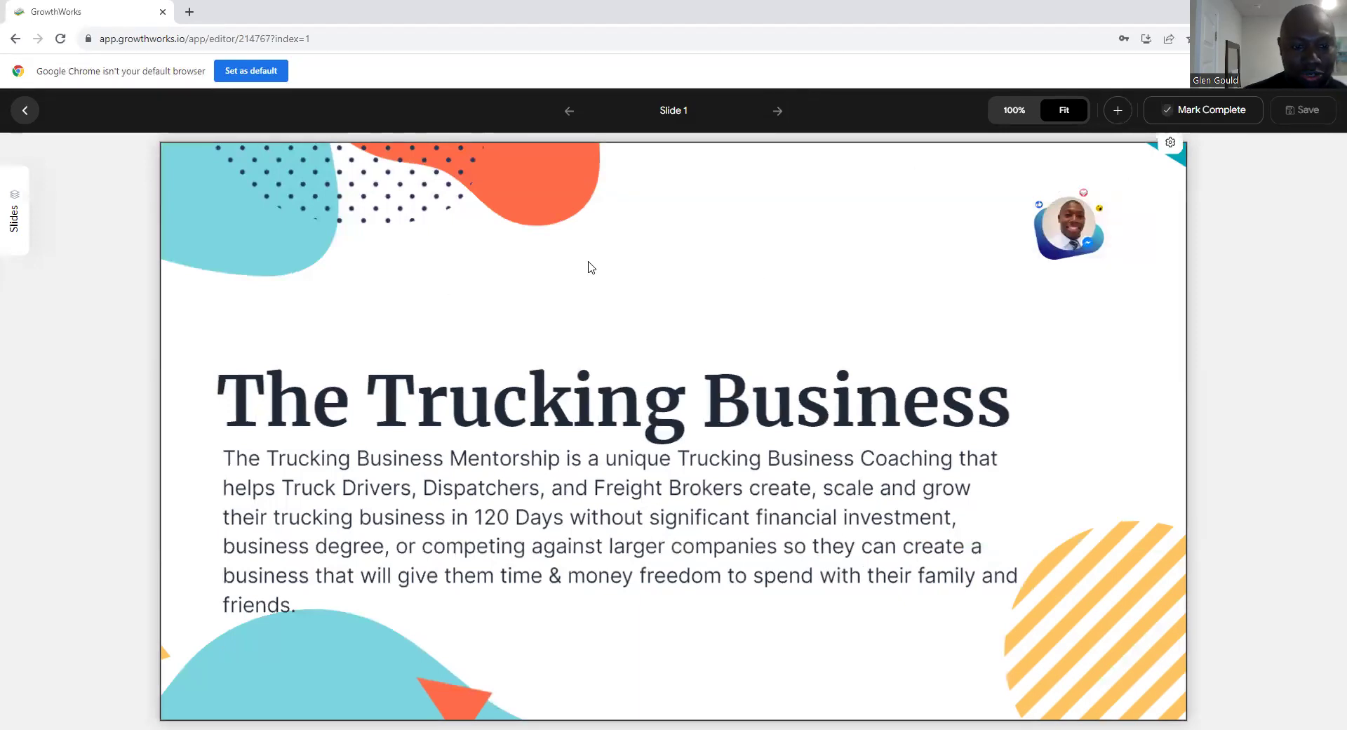
{"action": "left_click", "coordinate": [767, 117]}
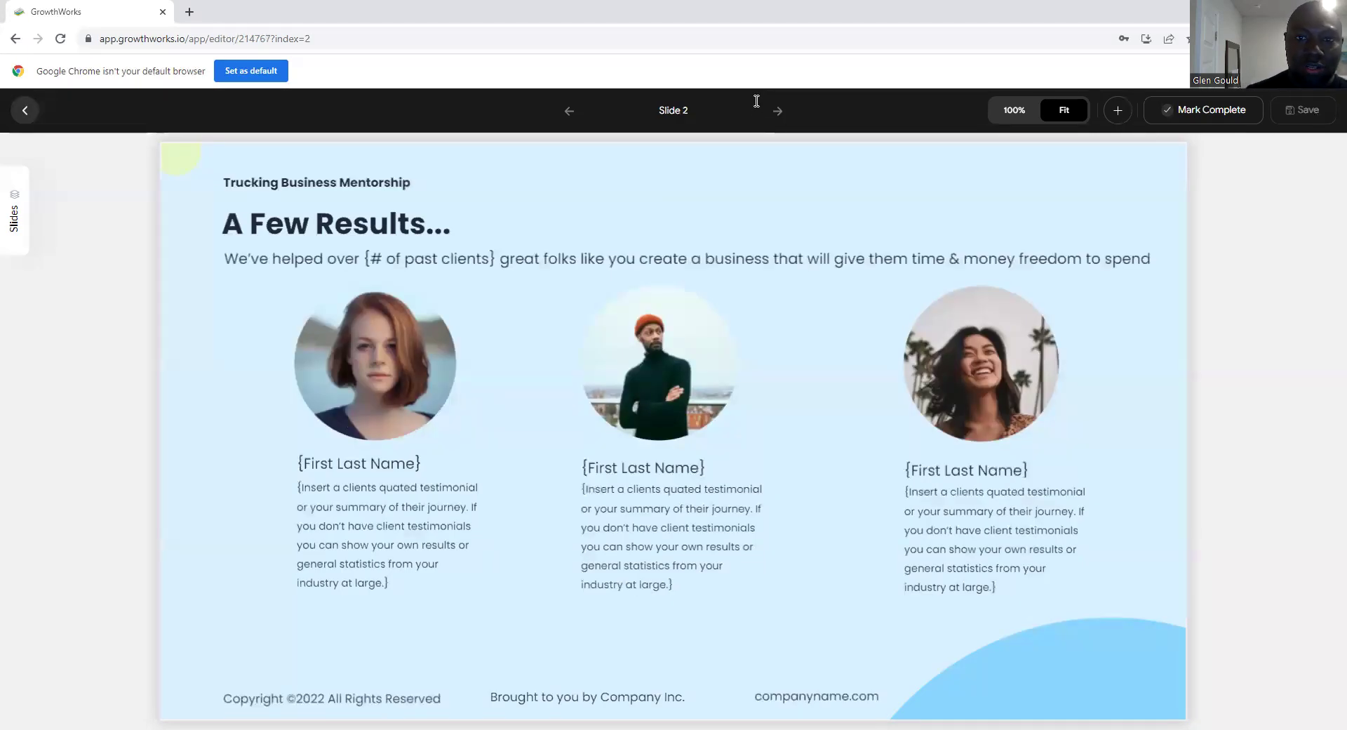
{"action": "left_click", "coordinate": [777, 113]}
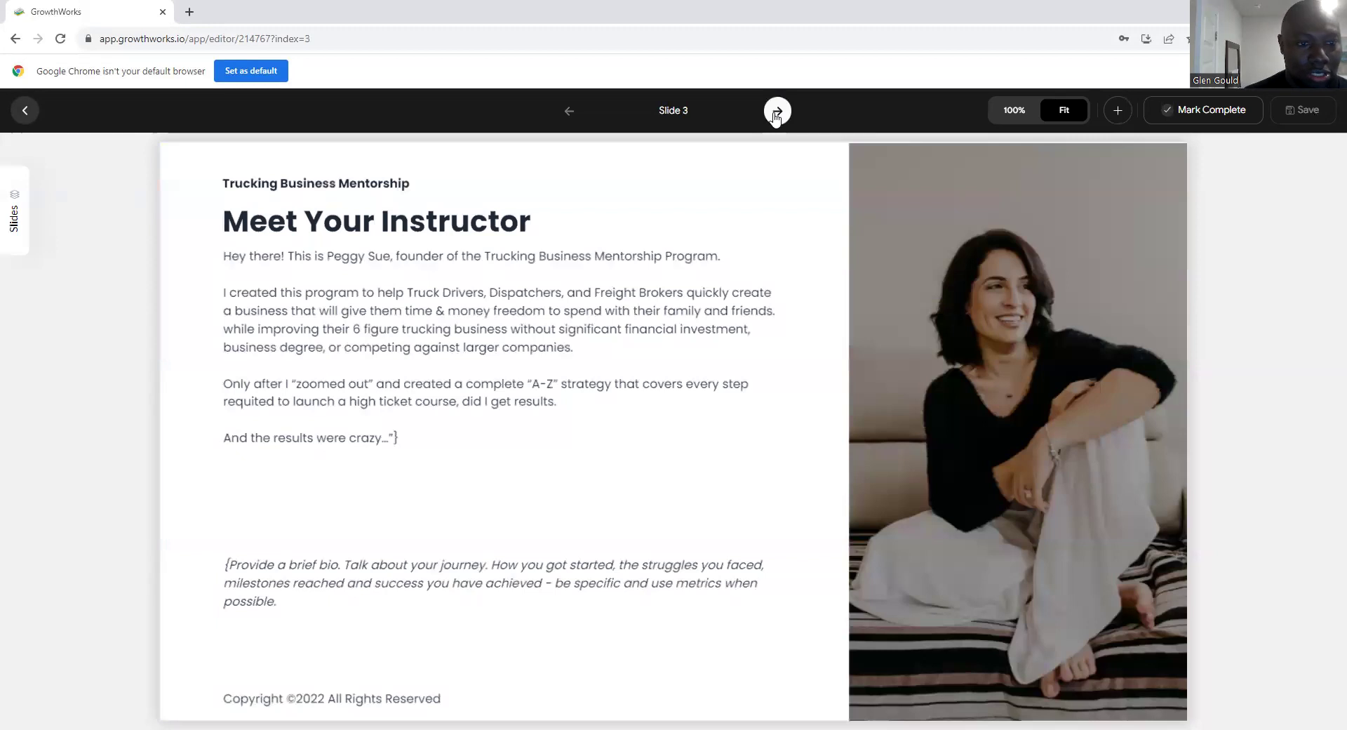
{"action": "mouse_move", "coordinate": [597, 264]}
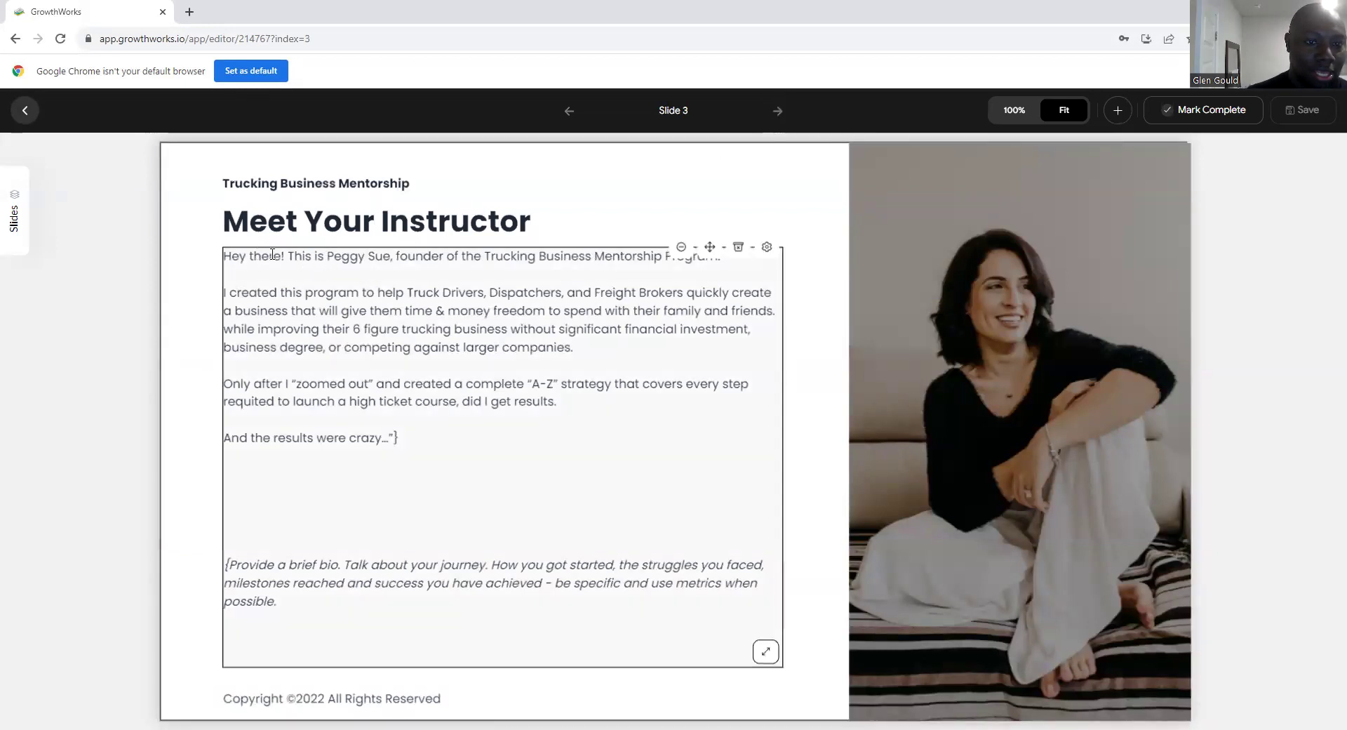
Step: Highlight key phrases in the Slide 3 instructor bio, then advance to Slide 4, Struggles
{"action": "mouse_move", "coordinate": [272, 254]}
{"action": "left_mouse_down"}
{"action": "mouse_move", "coordinate": [442, 291]}
{"action": "mouse_move", "coordinate": [512, 291]}
{"action": "left_mouse_up"}
{"action": "left_click_drag", "start_coordinate": [425, 311], "coordinate": [441, 318]}
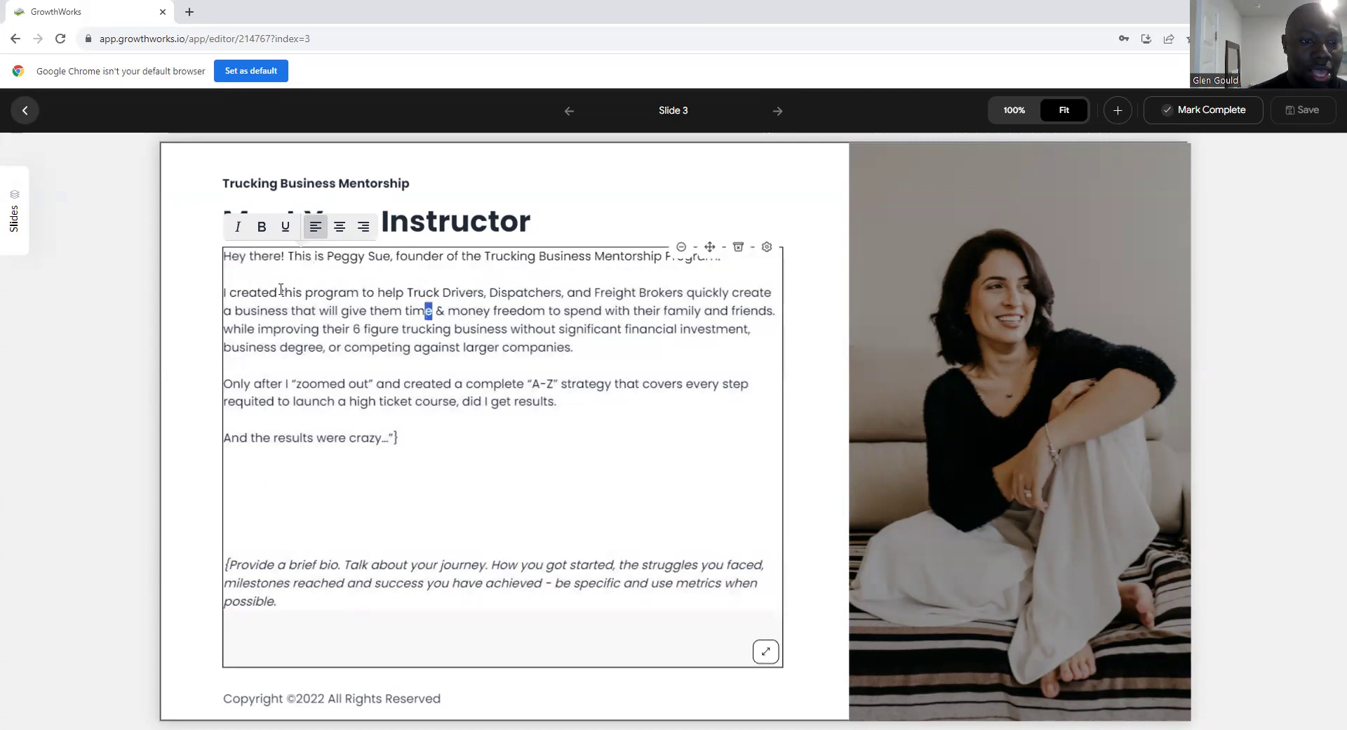
{"action": "mouse_move", "coordinate": [277, 292]}
{"action": "left_mouse_down"}
{"action": "mouse_move", "coordinate": [439, 294]}
{"action": "mouse_move", "coordinate": [623, 330]}
{"action": "mouse_move", "coordinate": [554, 347]}
{"action": "mouse_move", "coordinate": [430, 292]}
{"action": "mouse_move", "coordinate": [505, 312]}
{"action": "mouse_move", "coordinate": [508, 329]}
{"action": "mouse_move", "coordinate": [414, 308]}
{"action": "left_mouse_up"}
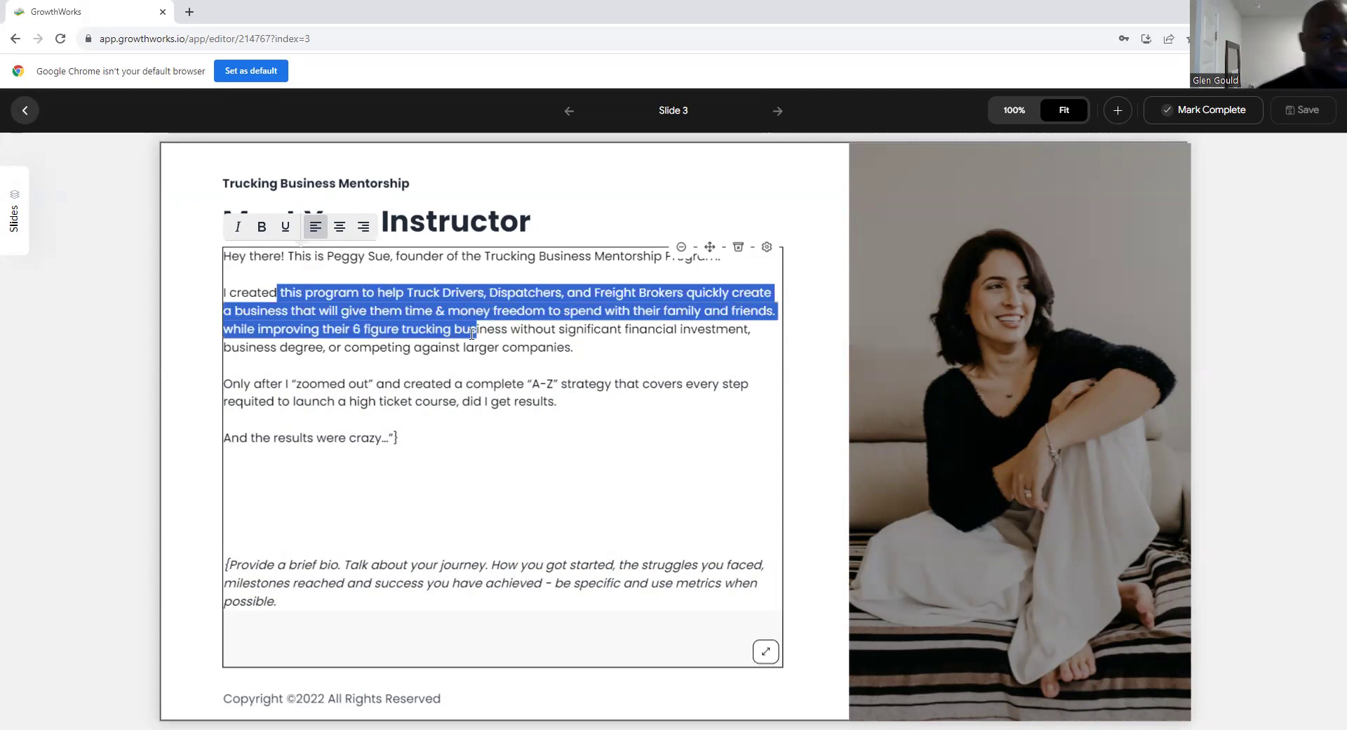
{"action": "left_click_drag", "start_coordinate": [491, 311], "coordinate": [487, 329]}
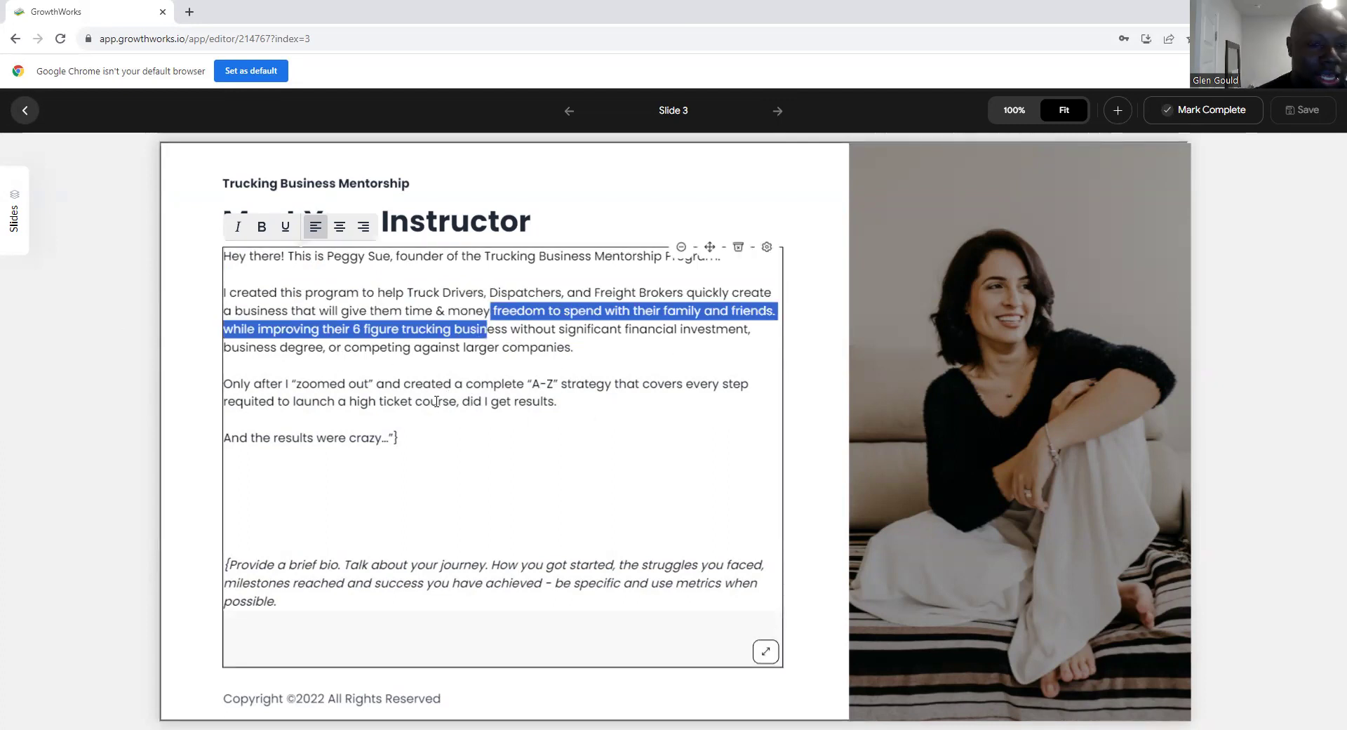
{"action": "left_click", "coordinate": [777, 114]}
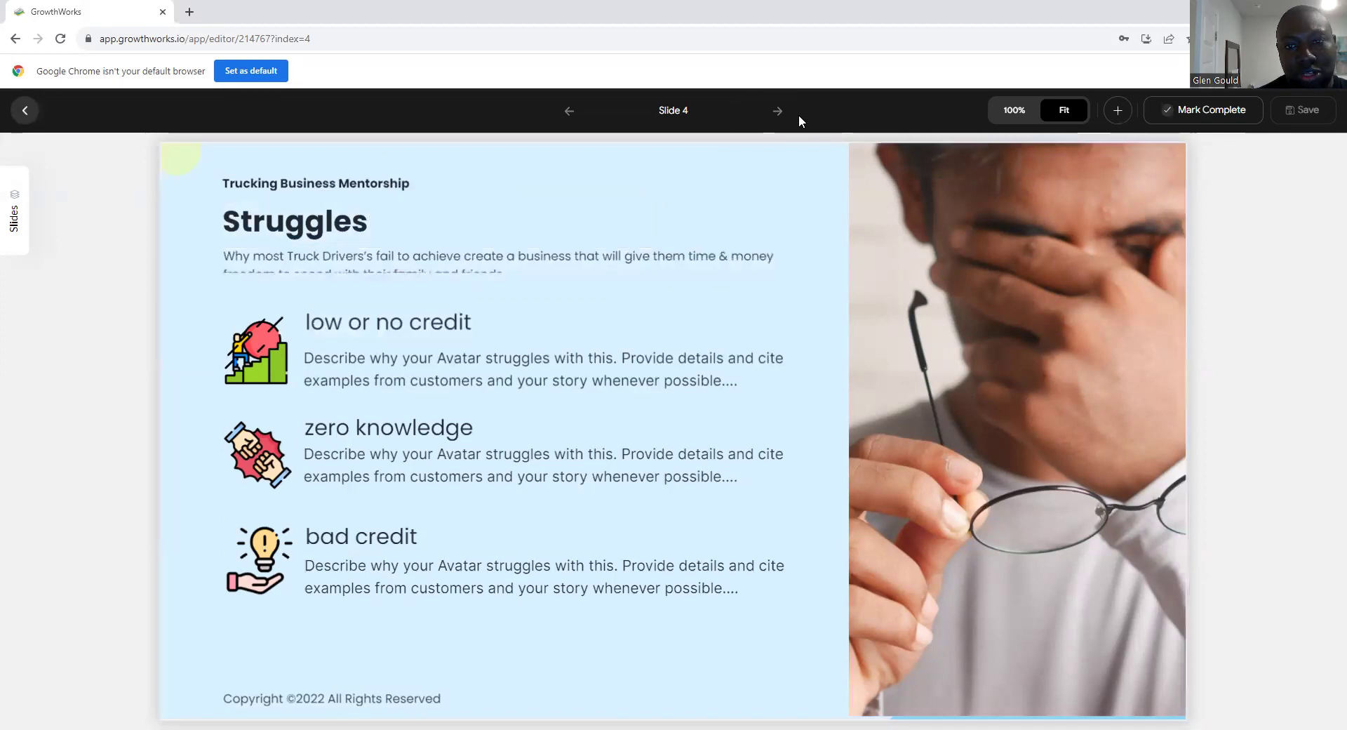
Step: Page through Slides 5–7 to Don't Delay, then return to the Lead Magnet - Step One overview
{"action": "left_click", "coordinate": [777, 114]}
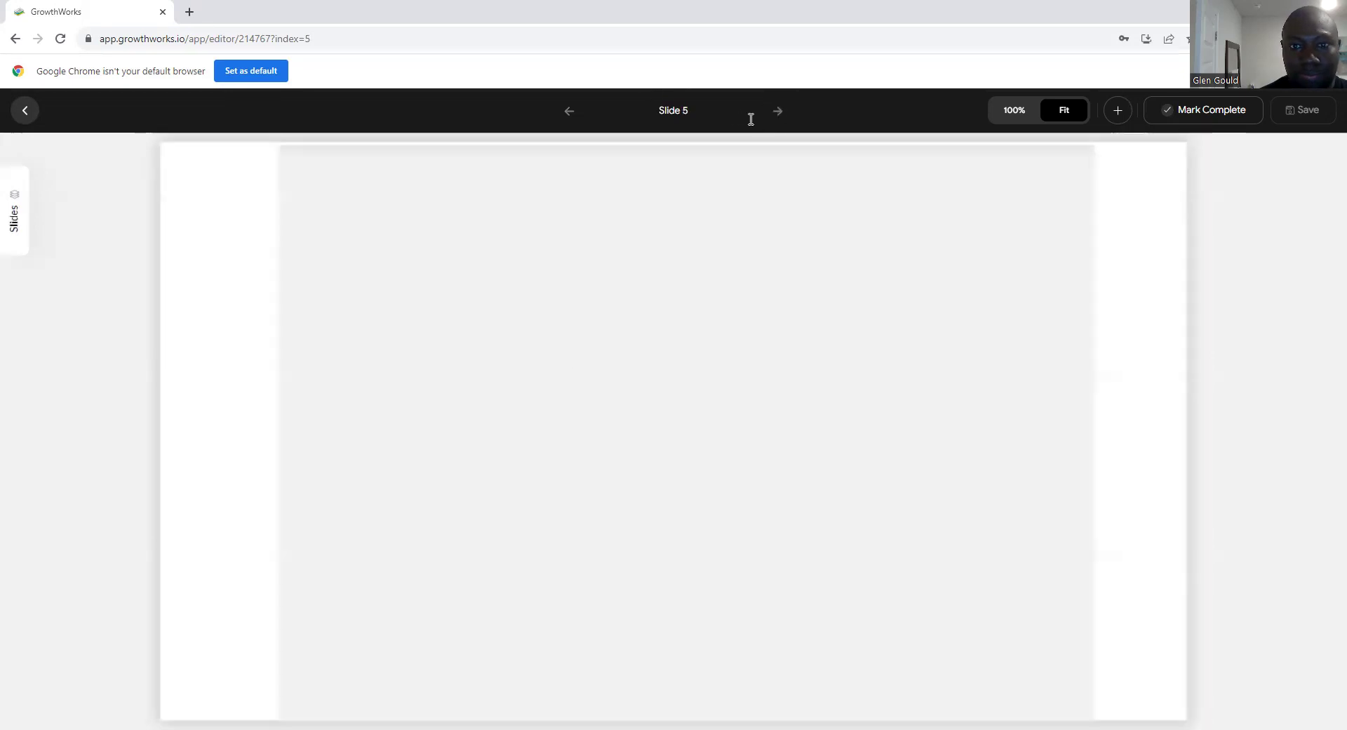
{"action": "left_click", "coordinate": [775, 116]}
{"action": "left_click", "coordinate": [774, 116]}
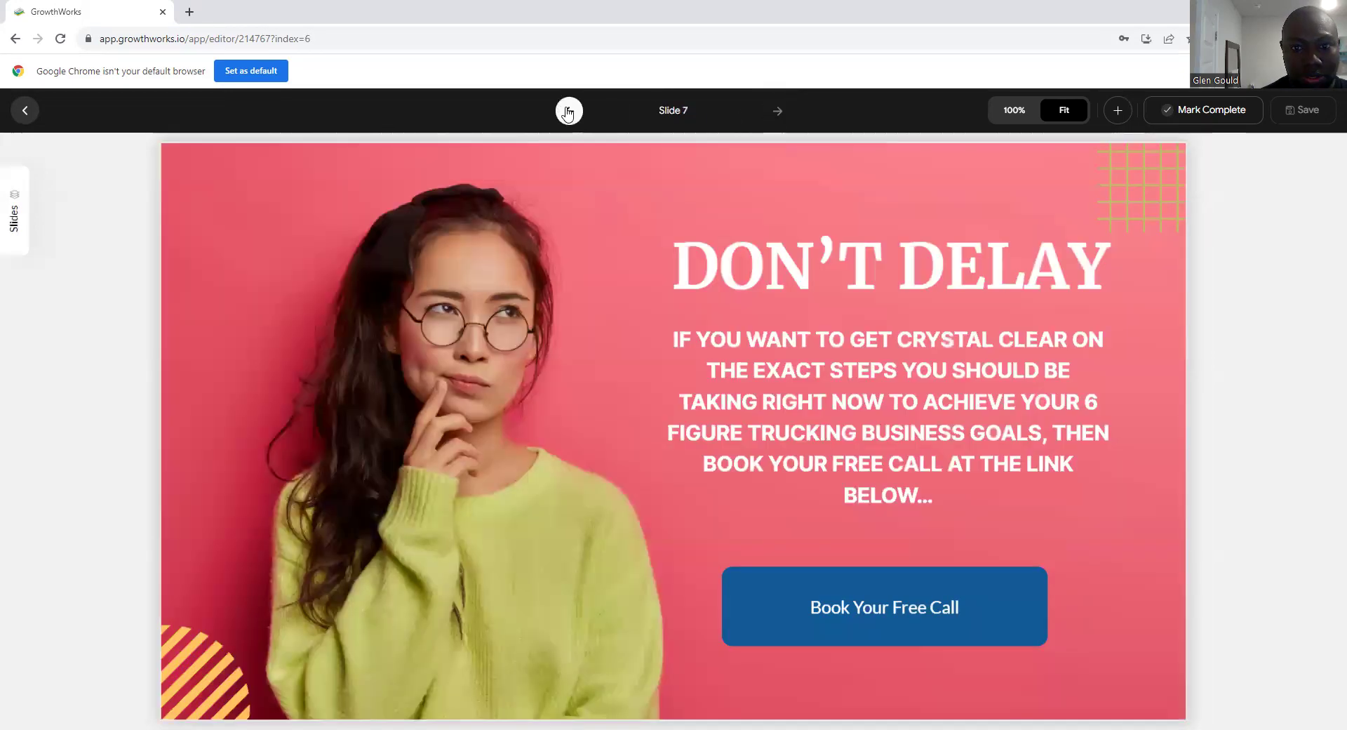
{"action": "left_click", "coordinate": [568, 113]}
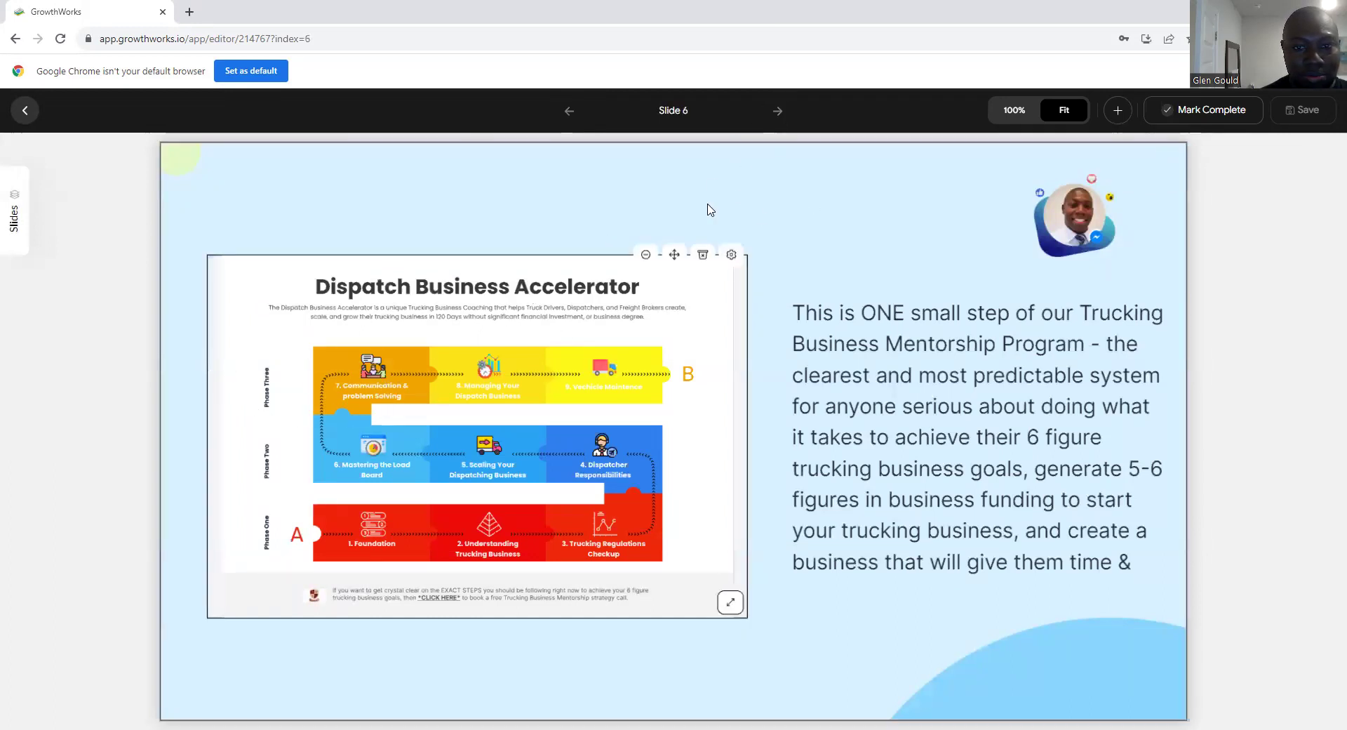
{"action": "left_click", "coordinate": [778, 111]}
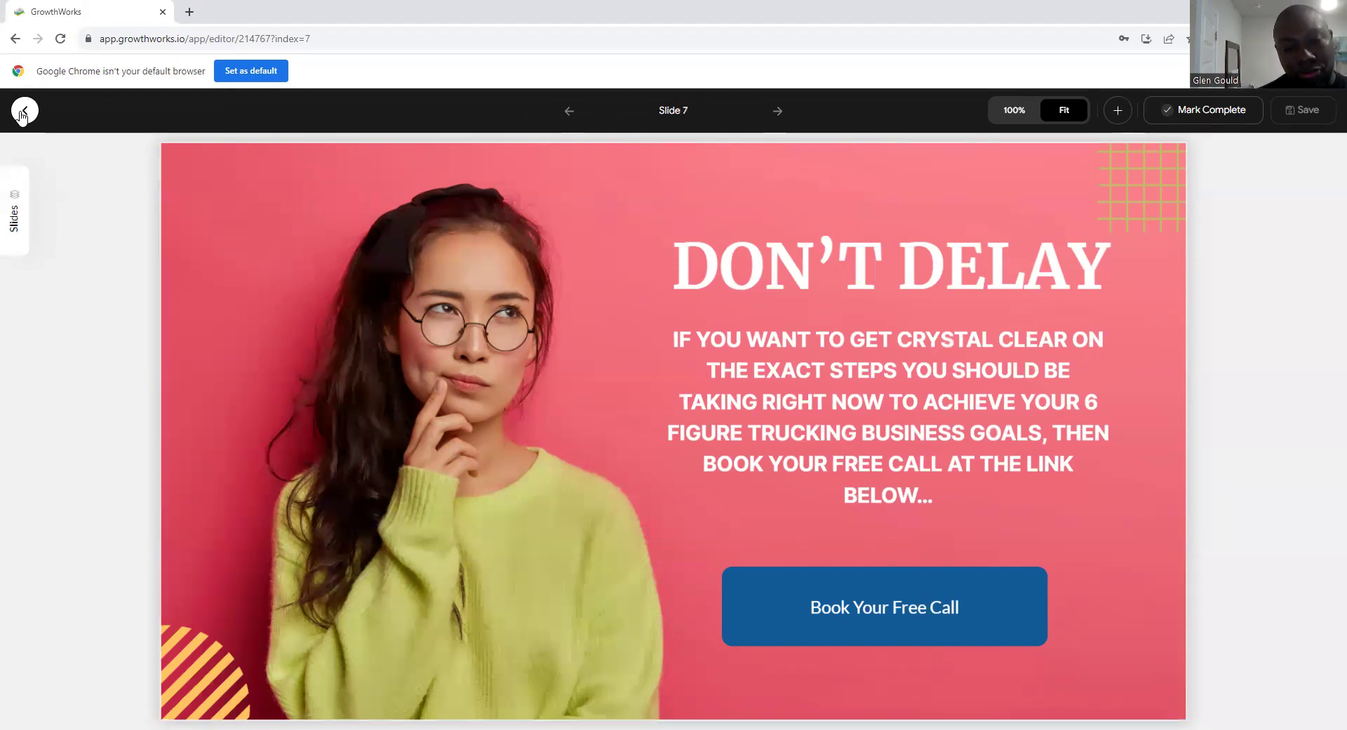
{"action": "left_click", "coordinate": [20, 114]}
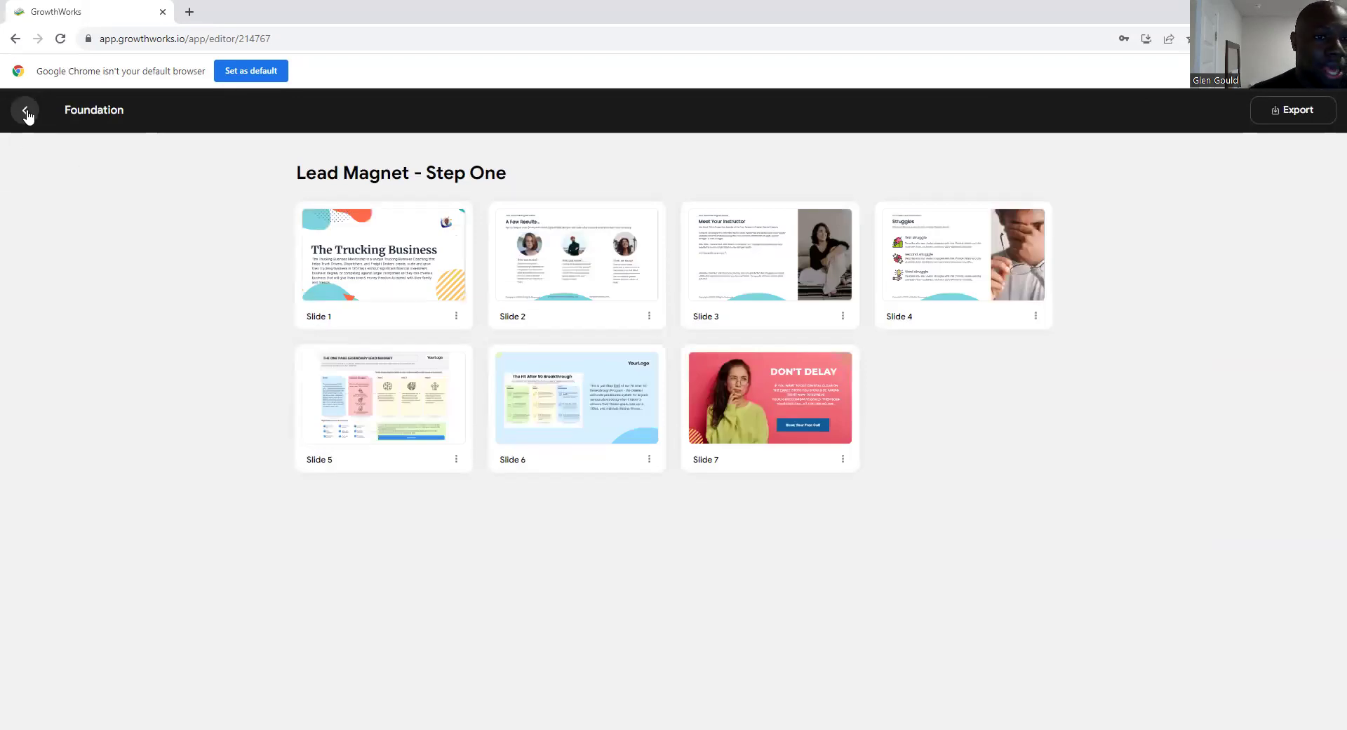
Step: Return from the lead magnet to the Trucking Business campaign dashboard
{"action": "left_click", "coordinate": [26, 113]}
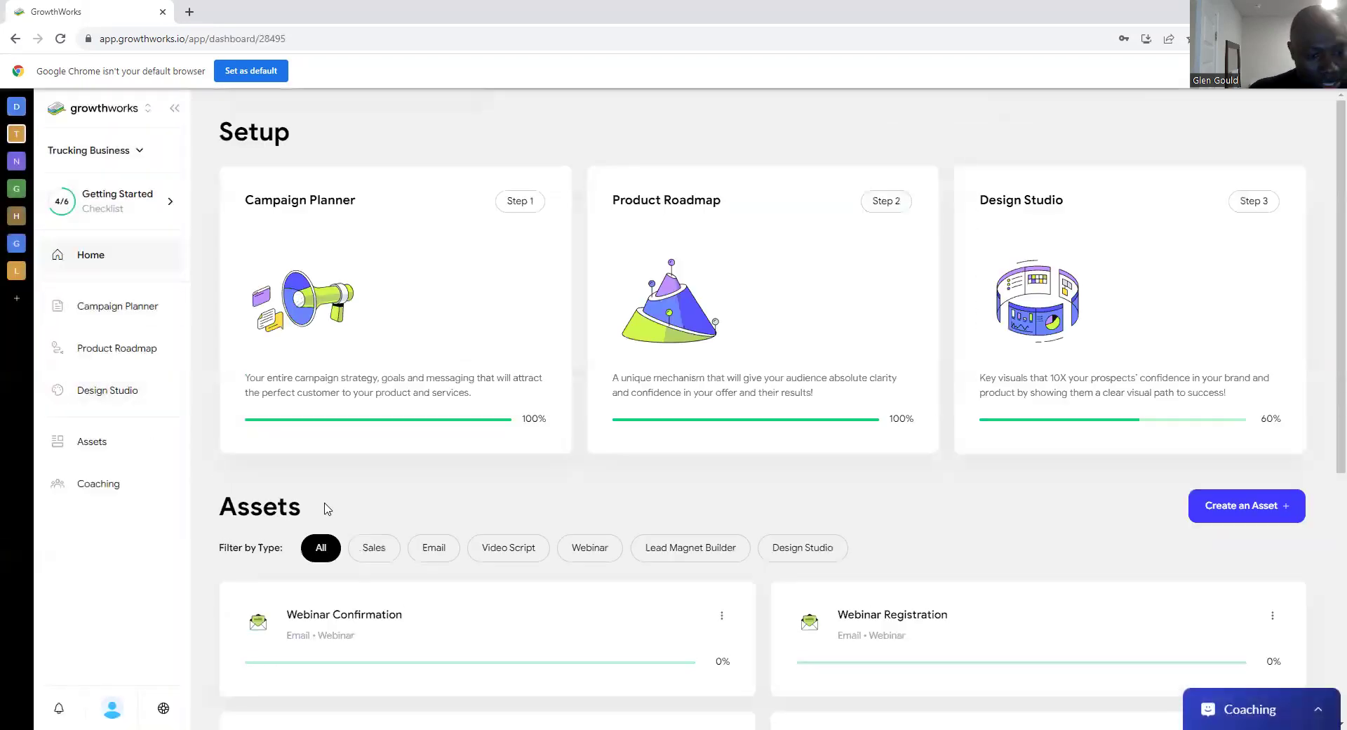
{"action": "scroll", "coordinate": [327, 508], "scroll_direction": "down", "scroll_amount": 5}
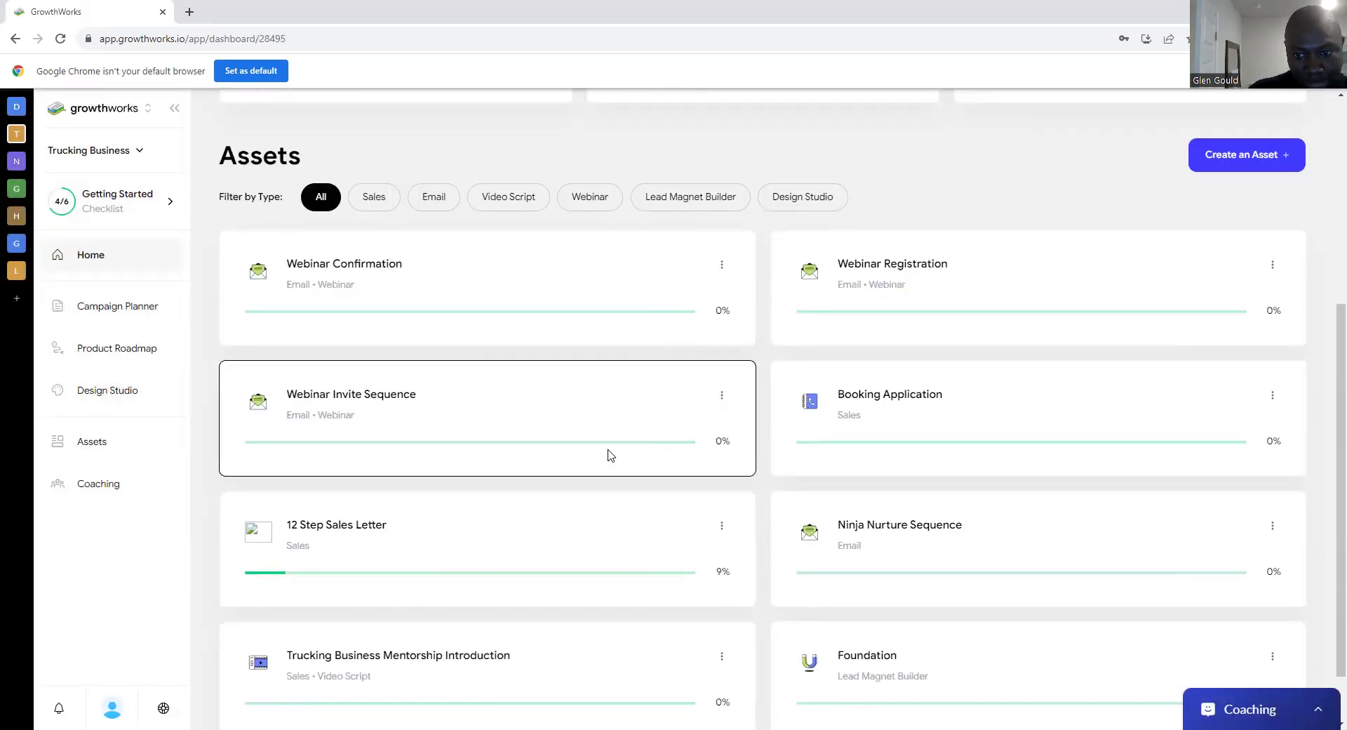
{"action": "scroll", "coordinate": [610, 455], "scroll_direction": "up", "scroll_amount": 4}
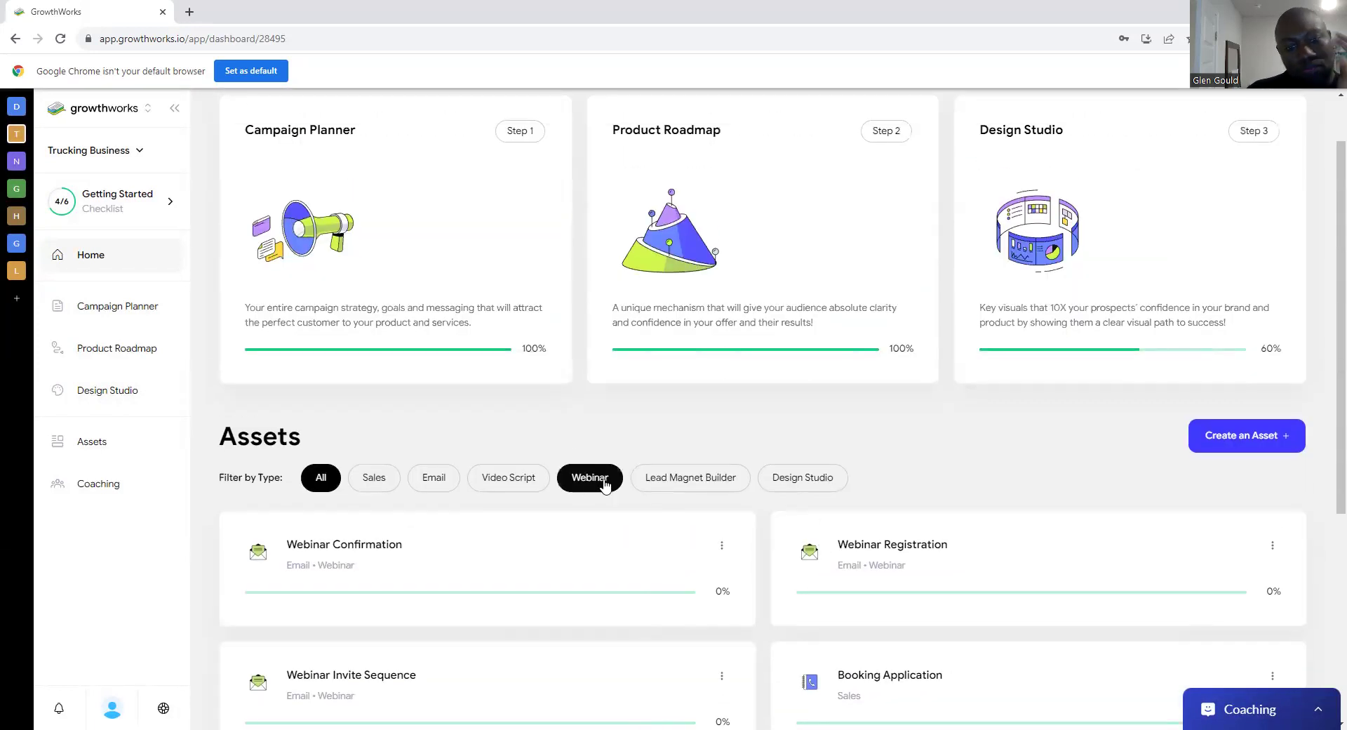
Step: Open the Fund Your Trucking Business phase in Product Roadmap, then go to Design Studio
{"action": "left_click", "coordinate": [121, 357]}
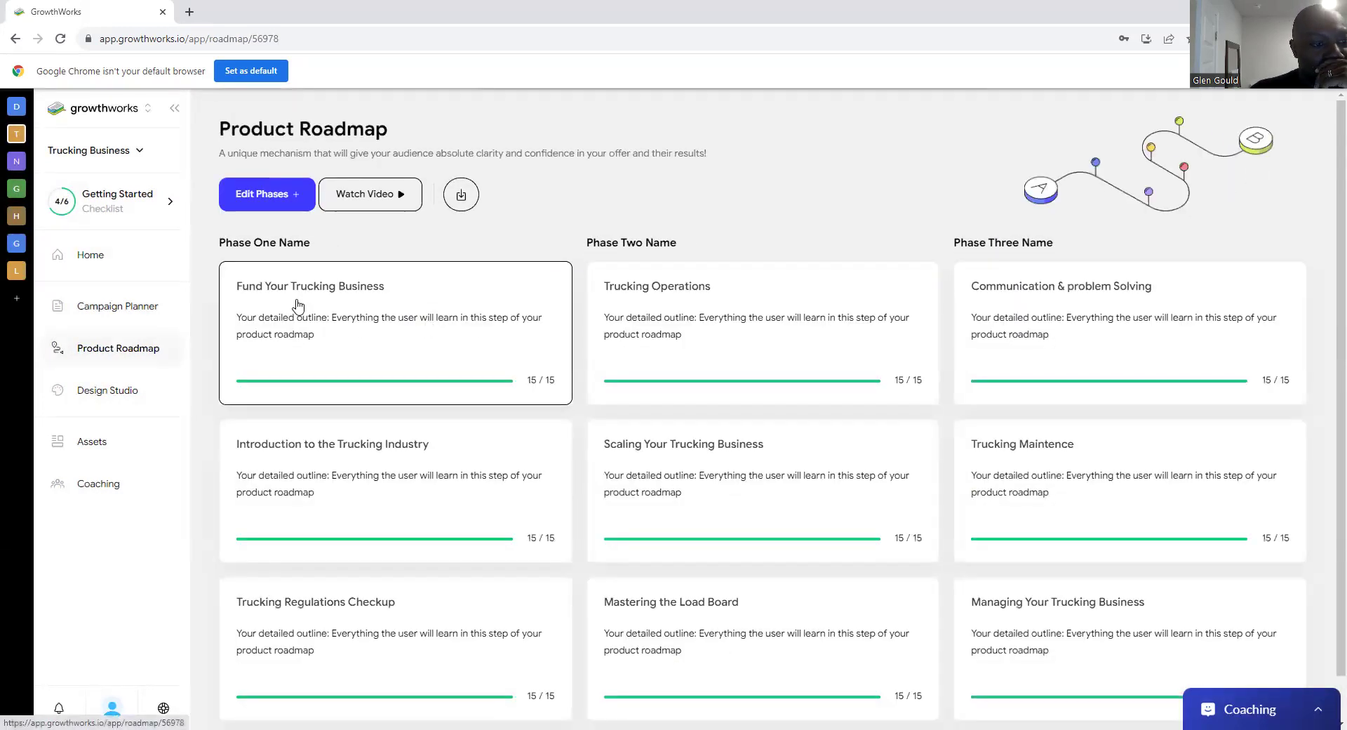
{"action": "left_click", "coordinate": [516, 329]}
{"action": "left_click", "coordinate": [516, 329]}
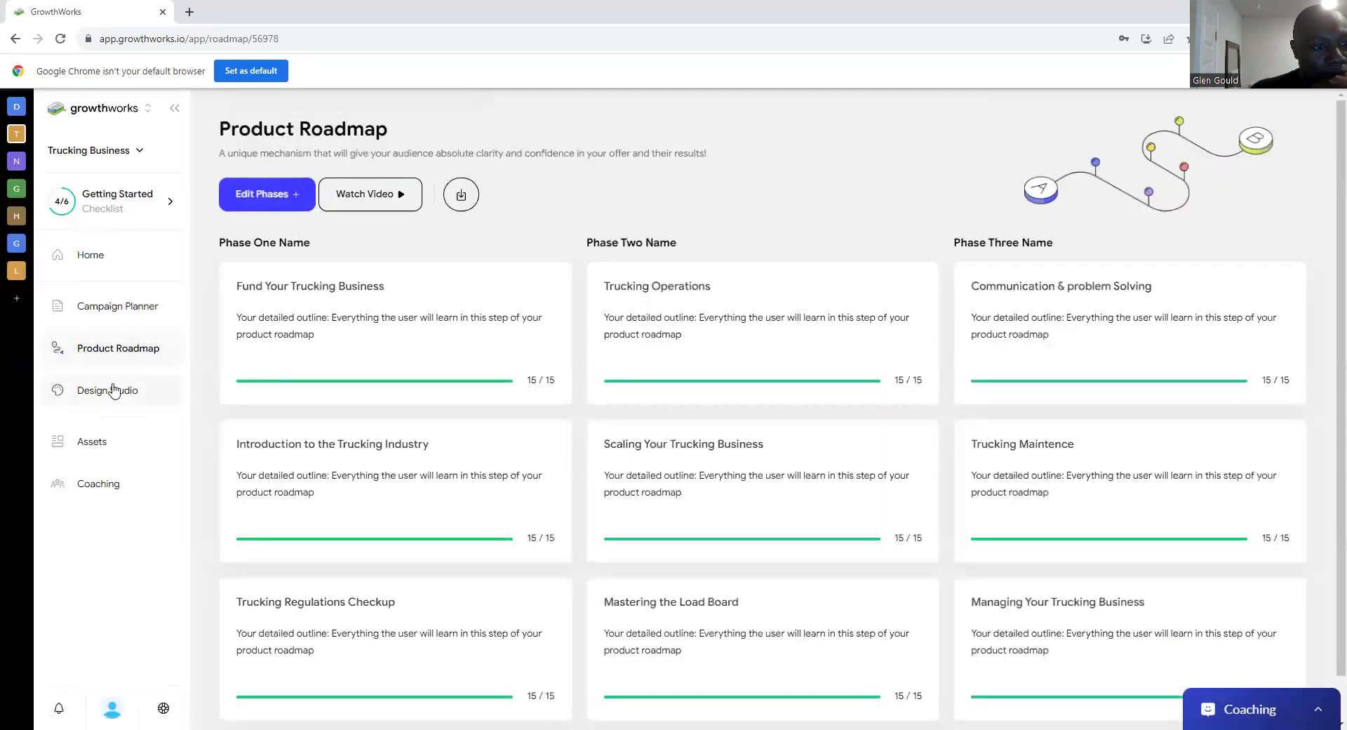
{"action": "left_click", "coordinate": [126, 390]}
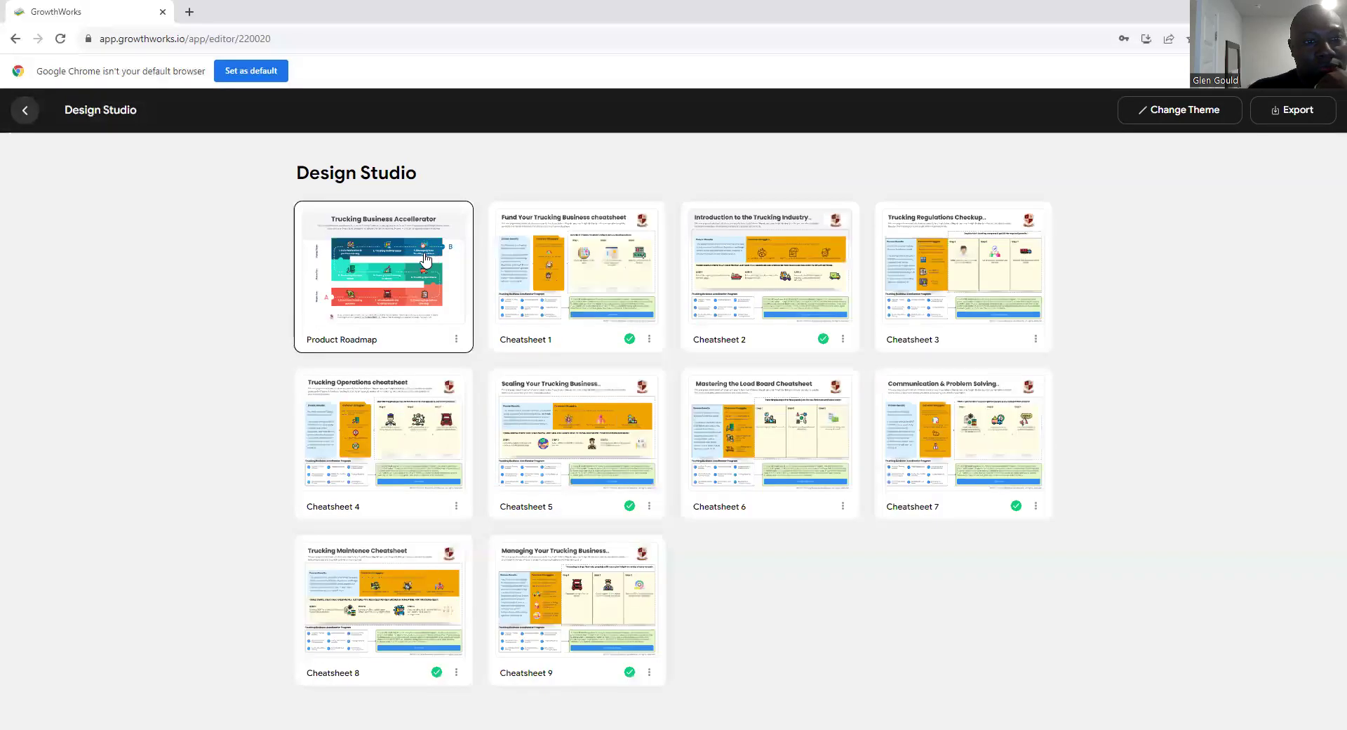
Step: View the Trucking Business Accellerator roadmap visual, then advance to Cheatsheet 1, Fund Your Trucking Business
{"action": "left_click", "coordinate": [418, 261]}
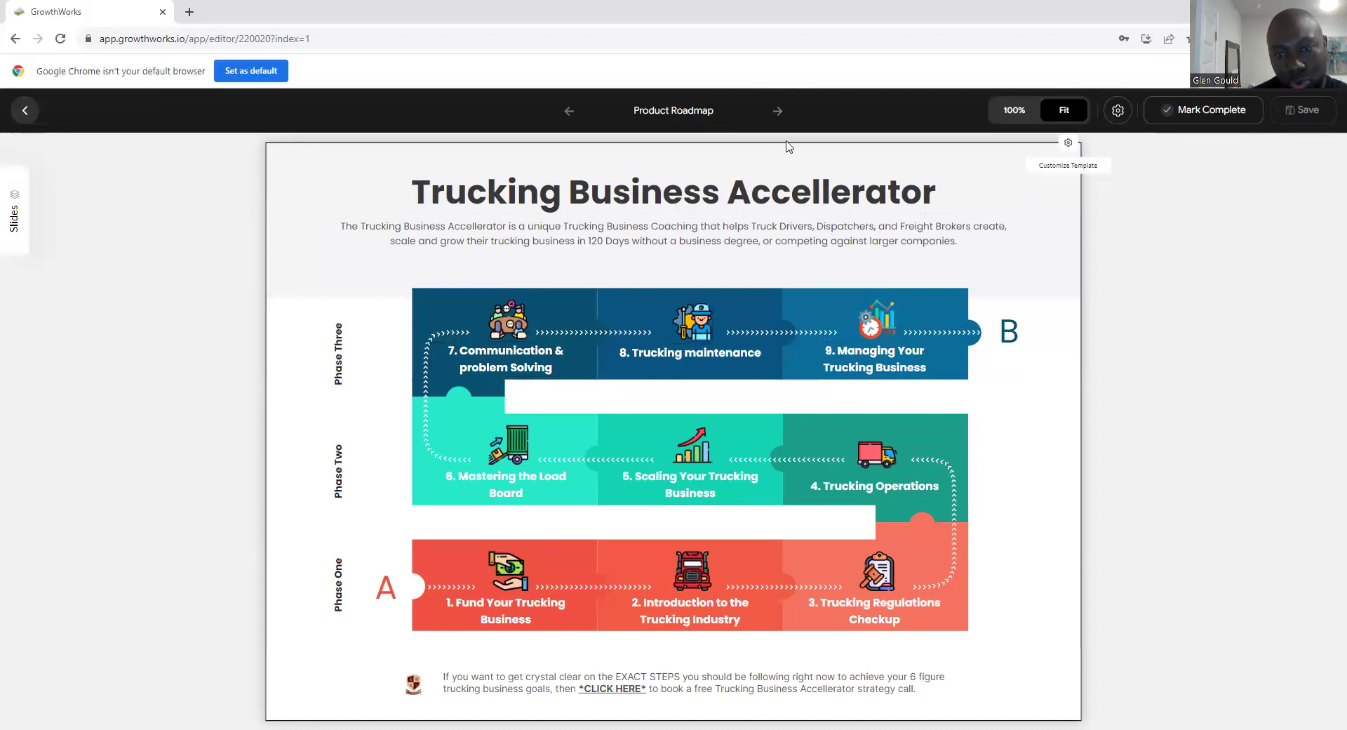
{"action": "left_click", "coordinate": [776, 111]}
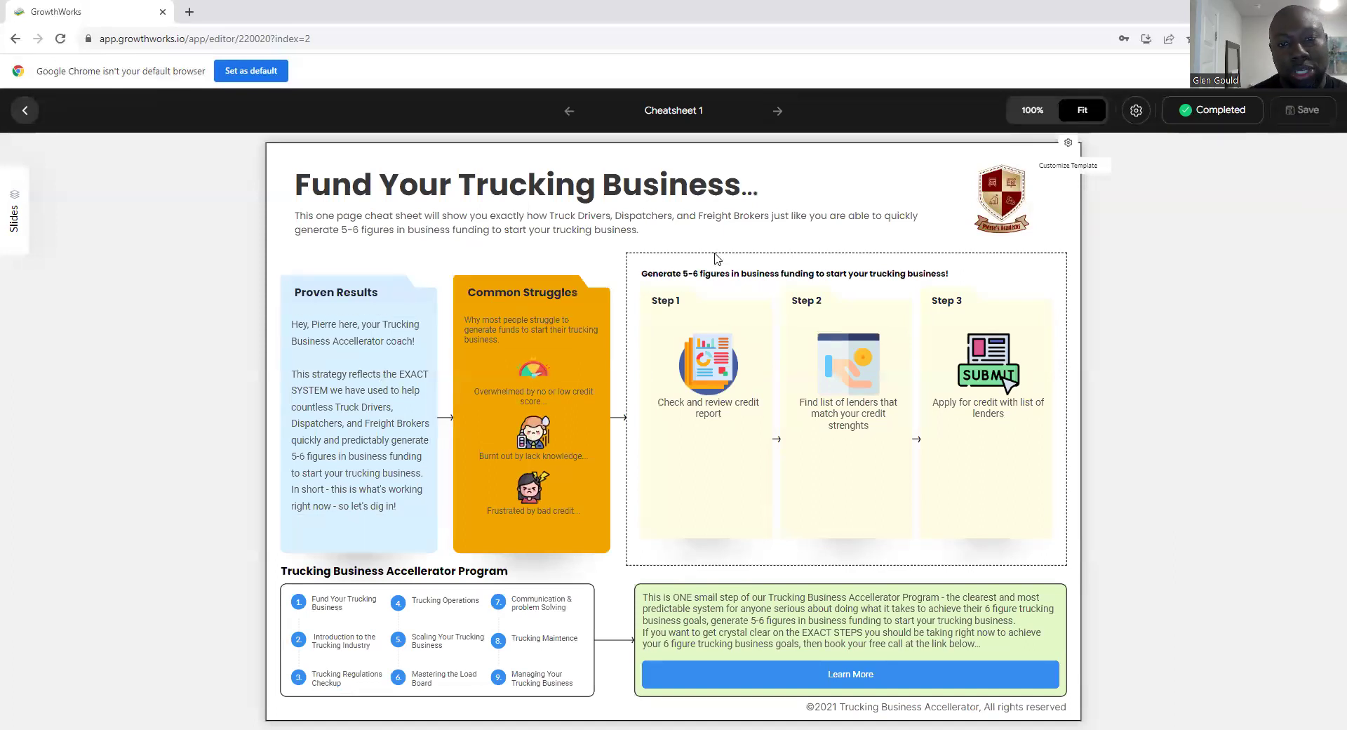
Step: View Cheatsheets 2 and 3, Trucking Industry and Regulations, then exit to the Trucking Business dashboard
{"action": "left_click", "coordinate": [765, 111]}
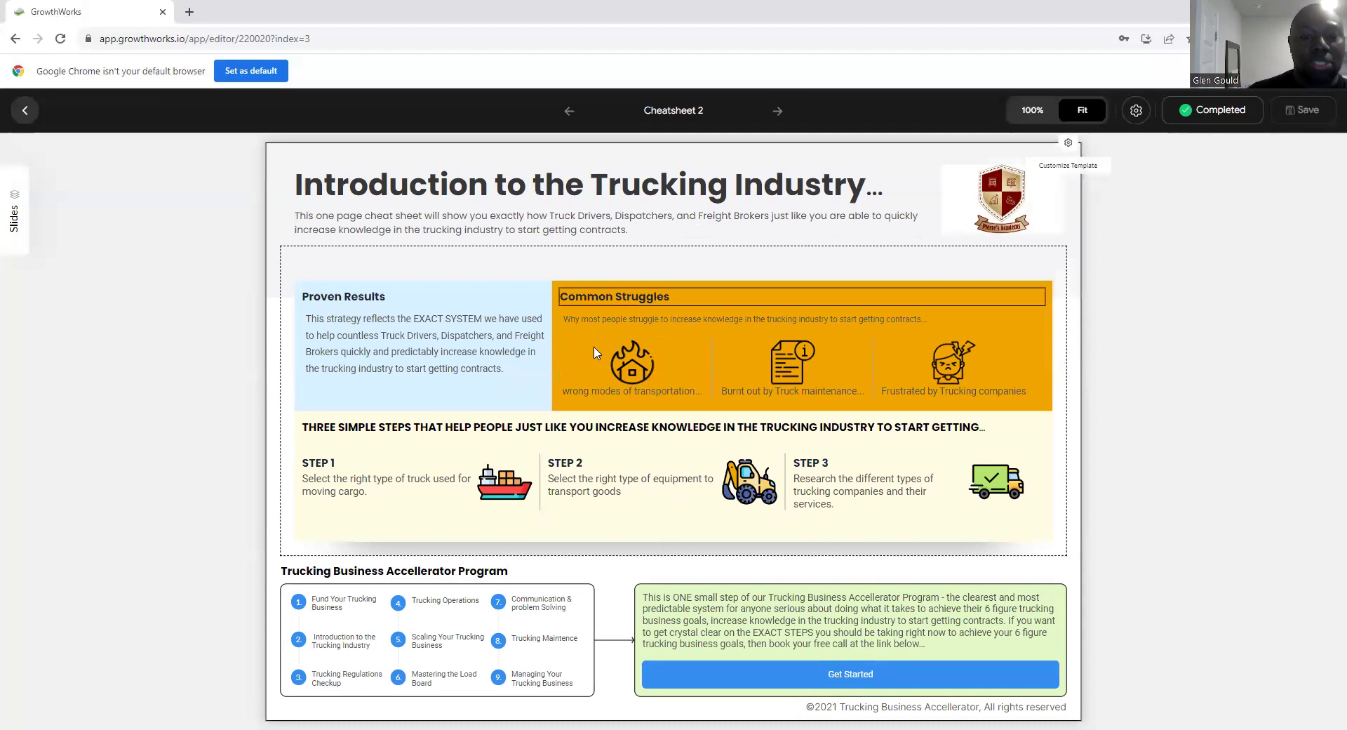
{"action": "left_click", "coordinate": [779, 112]}
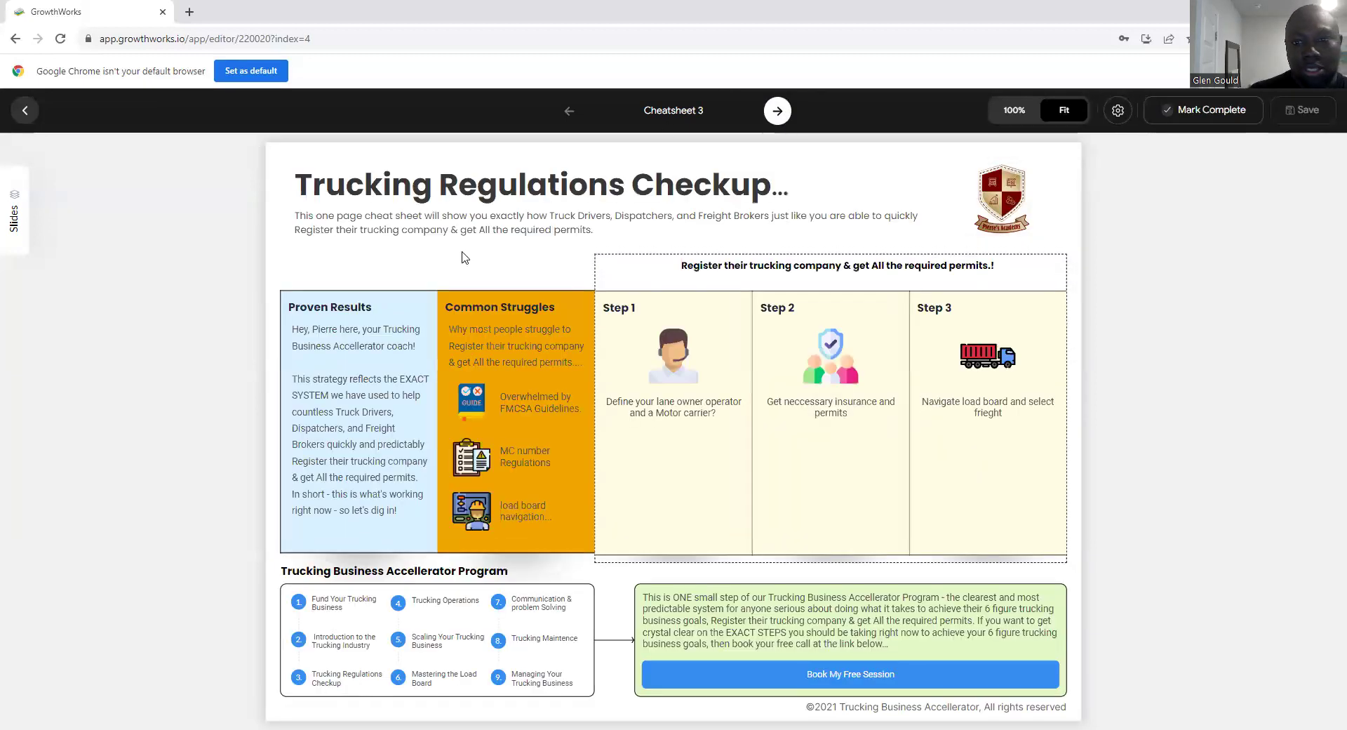
{"action": "left_click", "coordinate": [25, 117]}
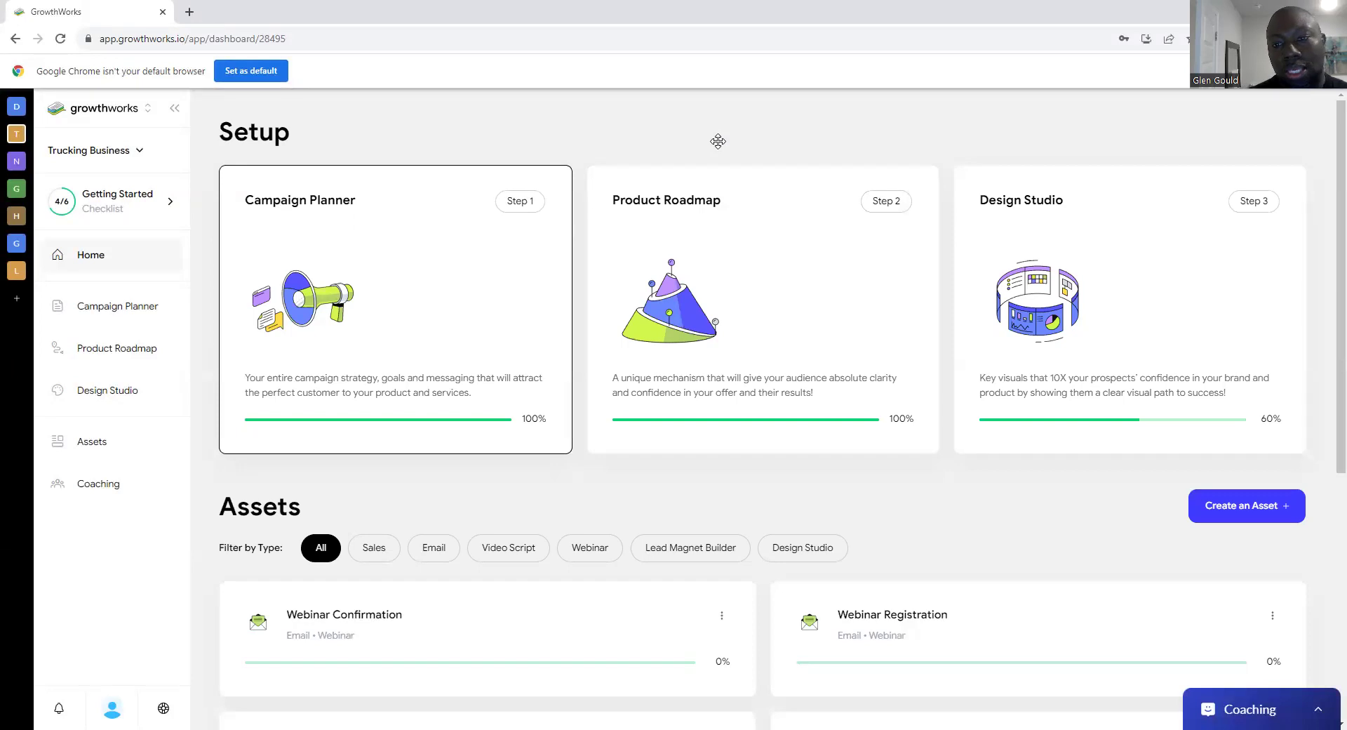
{"action": "scroll", "coordinate": [1050, 390], "scroll_direction": "down", "scroll_amount": 3}
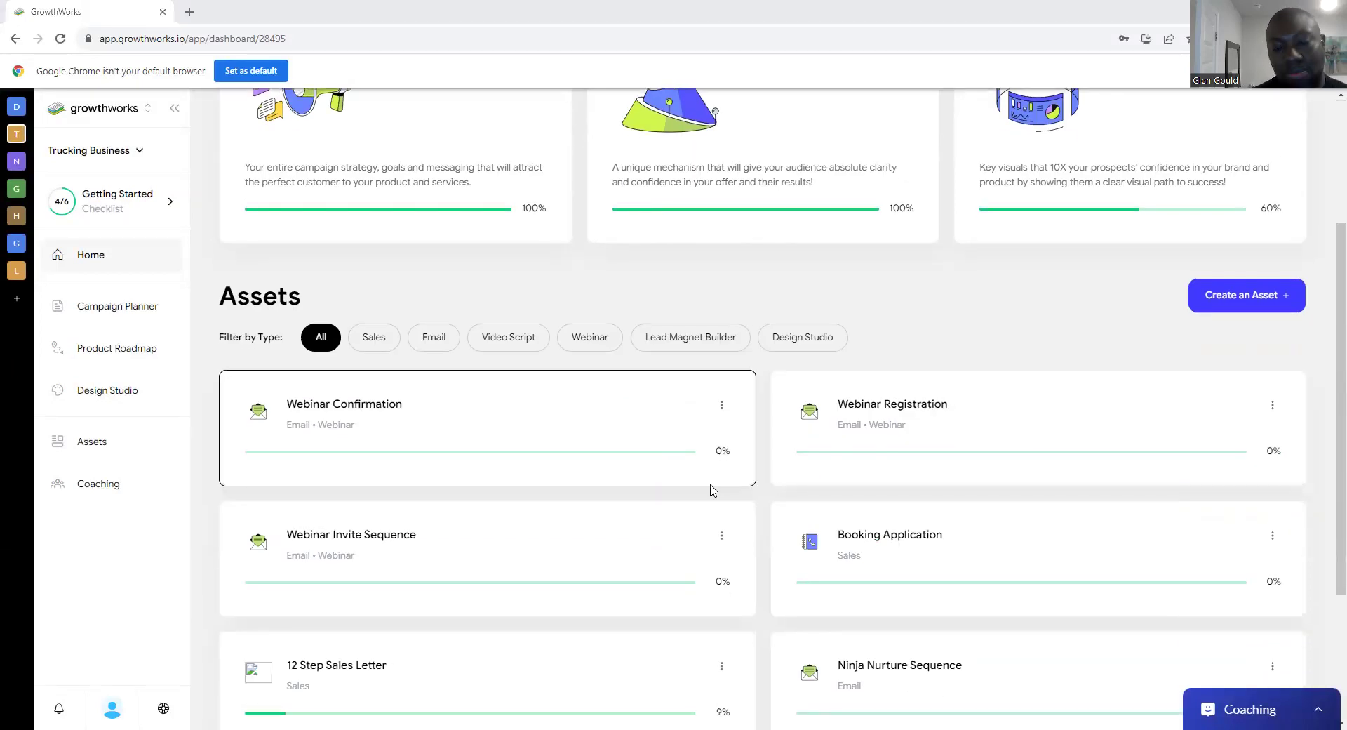
{"action": "scroll", "coordinate": [734, 395], "scroll_direction": "down", "scroll_amount": 3}
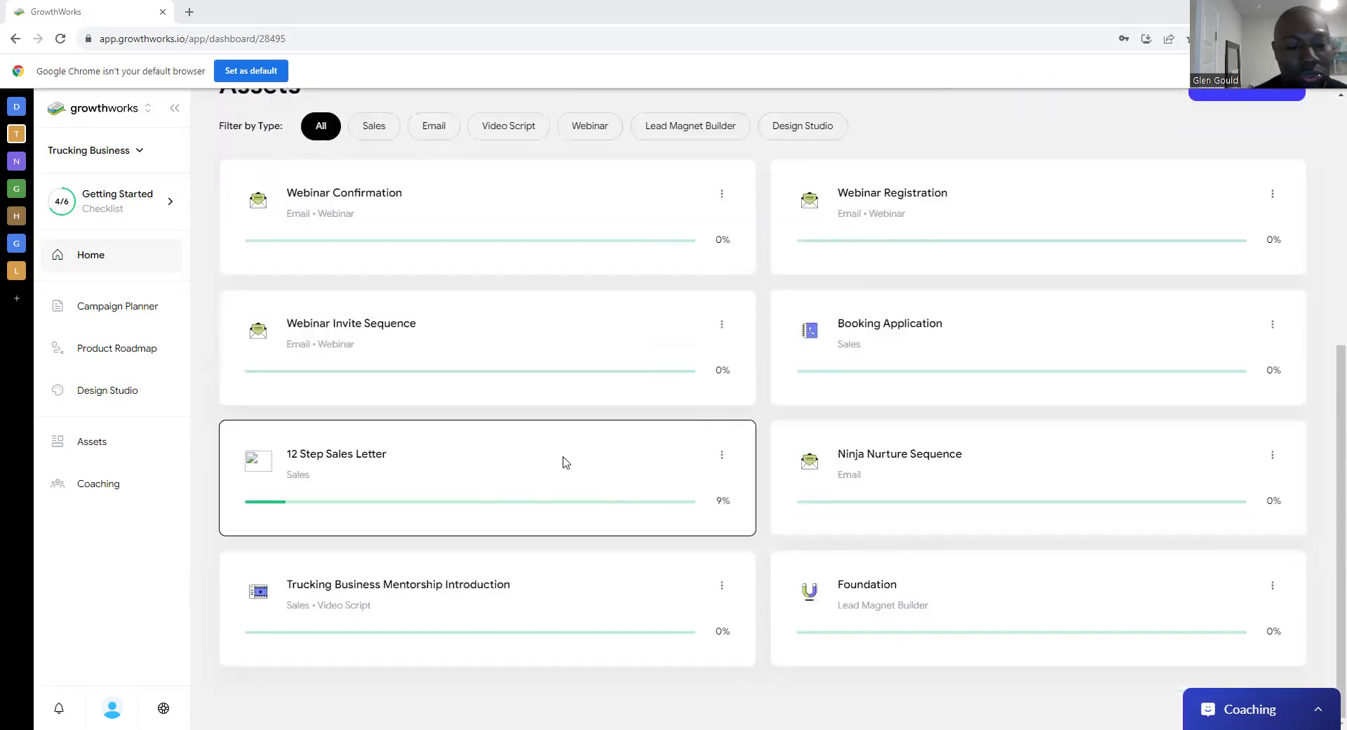
{"action": "scroll", "coordinate": [563, 461], "scroll_direction": "up", "scroll_amount": 4}
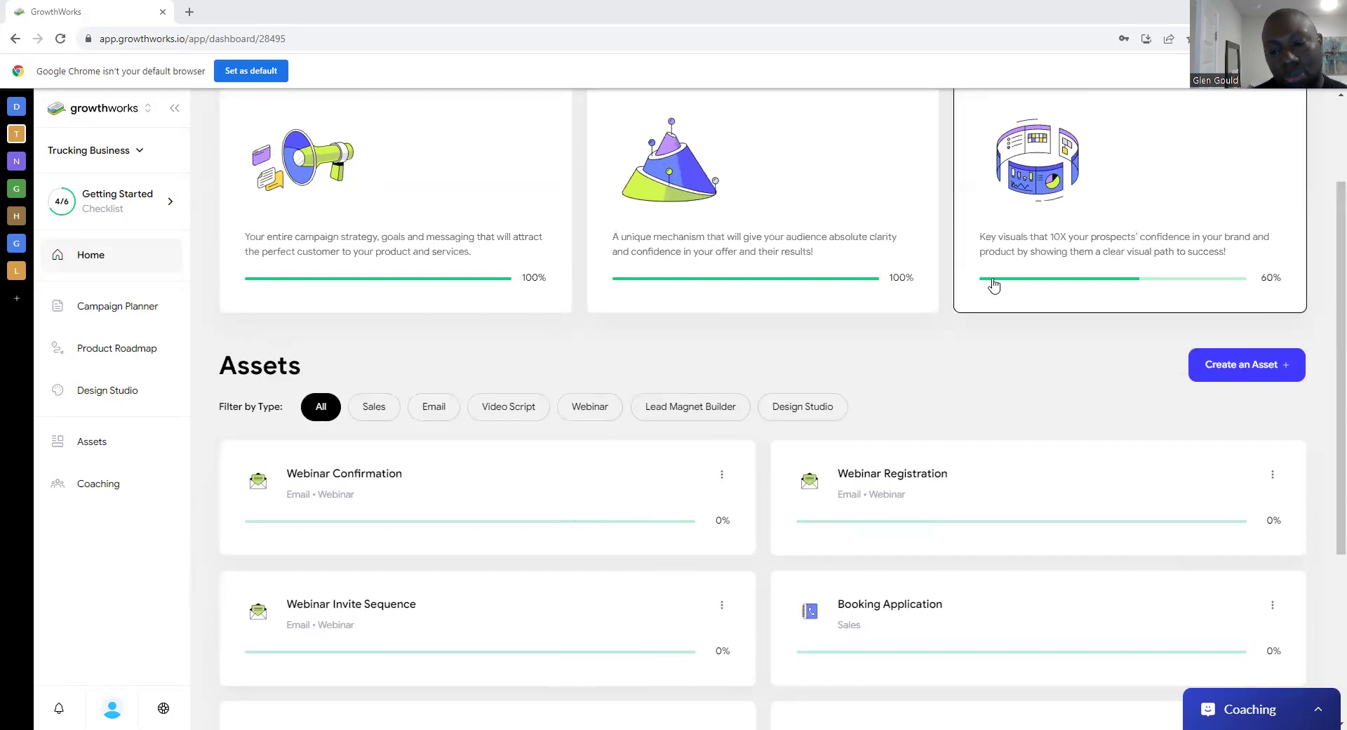
{"action": "scroll", "coordinate": [765, 400], "scroll_direction": "up", "scroll_amount": 2}
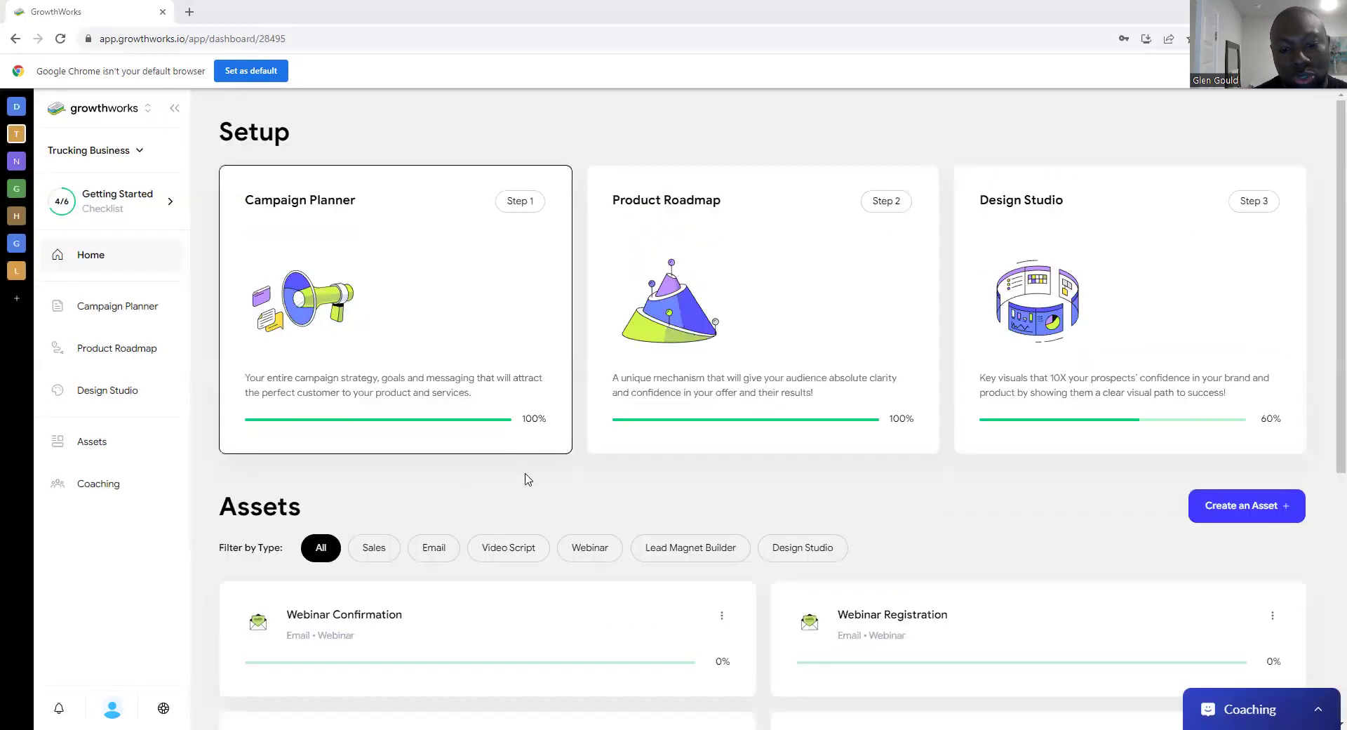
{"action": "scroll", "coordinate": [442, 475], "scroll_direction": "down", "scroll_amount": 5}
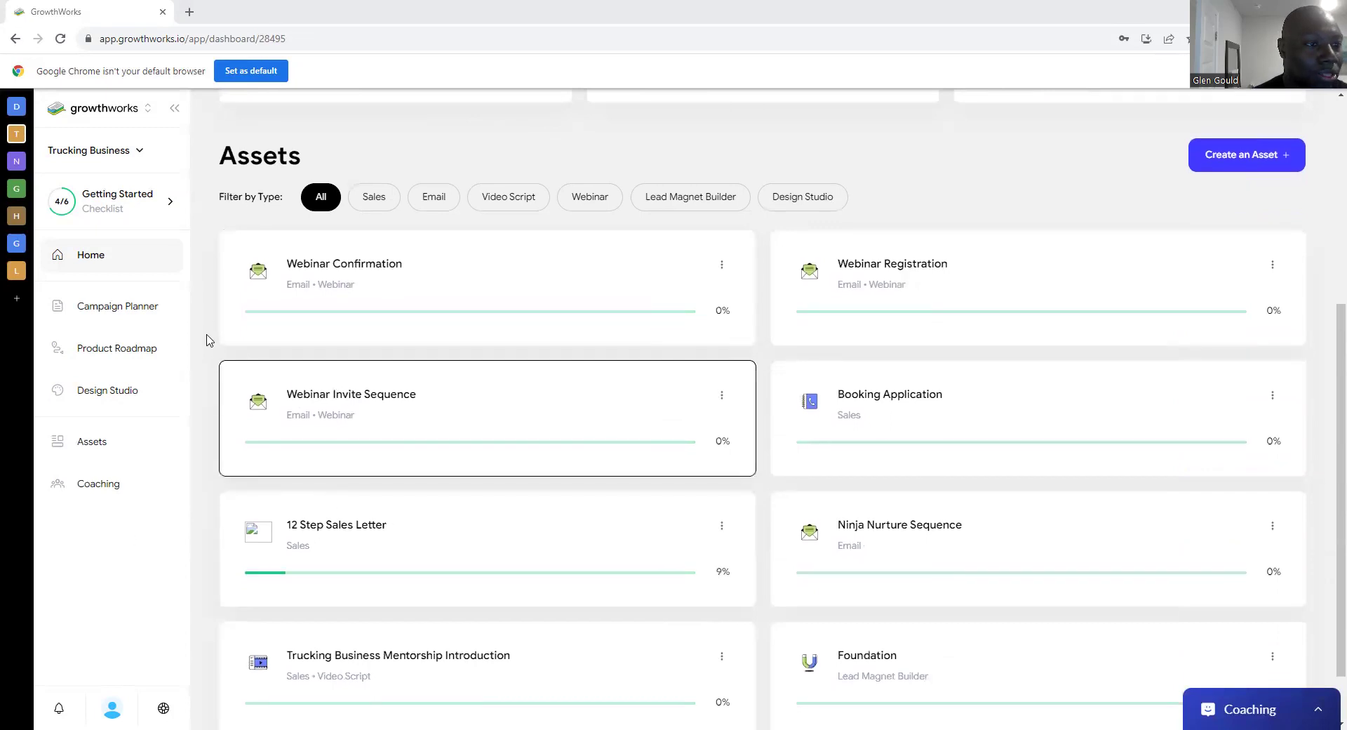
{"action": "scroll", "coordinate": [323, 172], "scroll_direction": "up", "scroll_amount": 4}
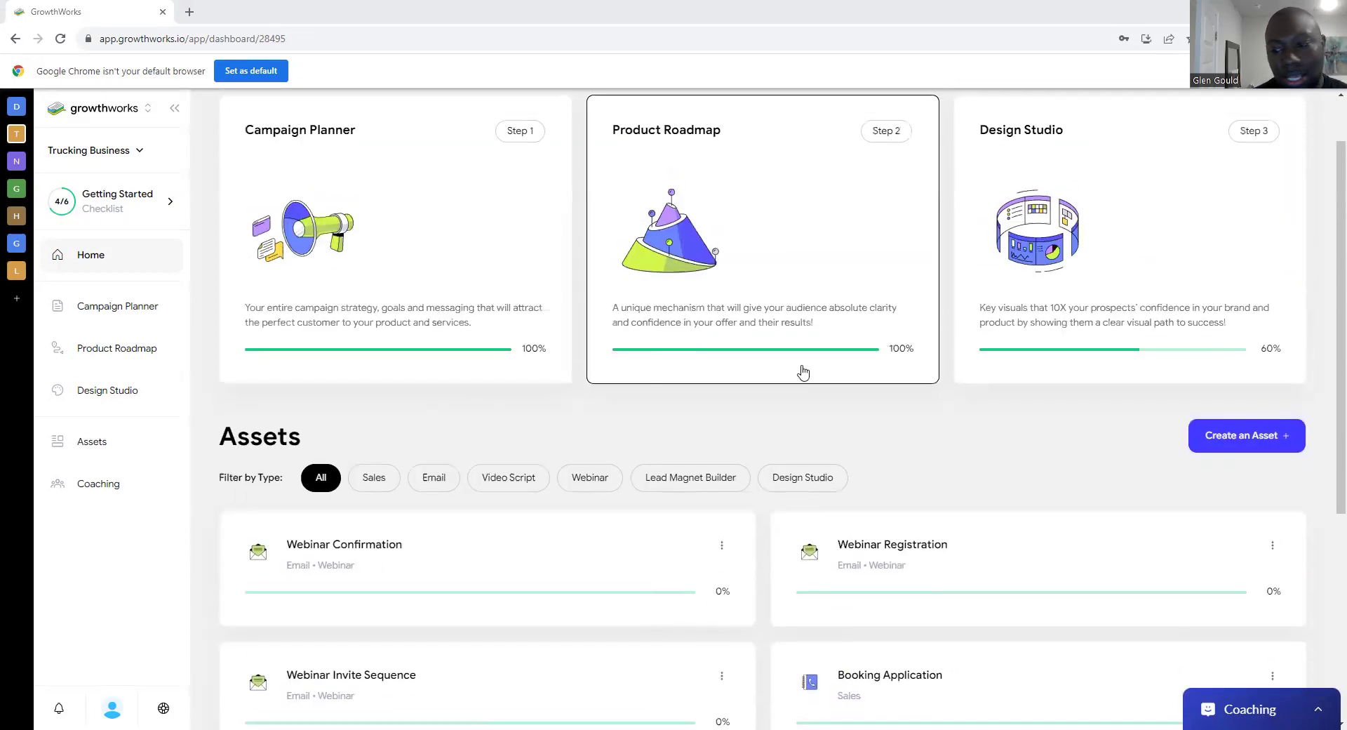
{"action": "scroll", "coordinate": [1284, 240], "scroll_direction": "up", "scroll_amount": 1}
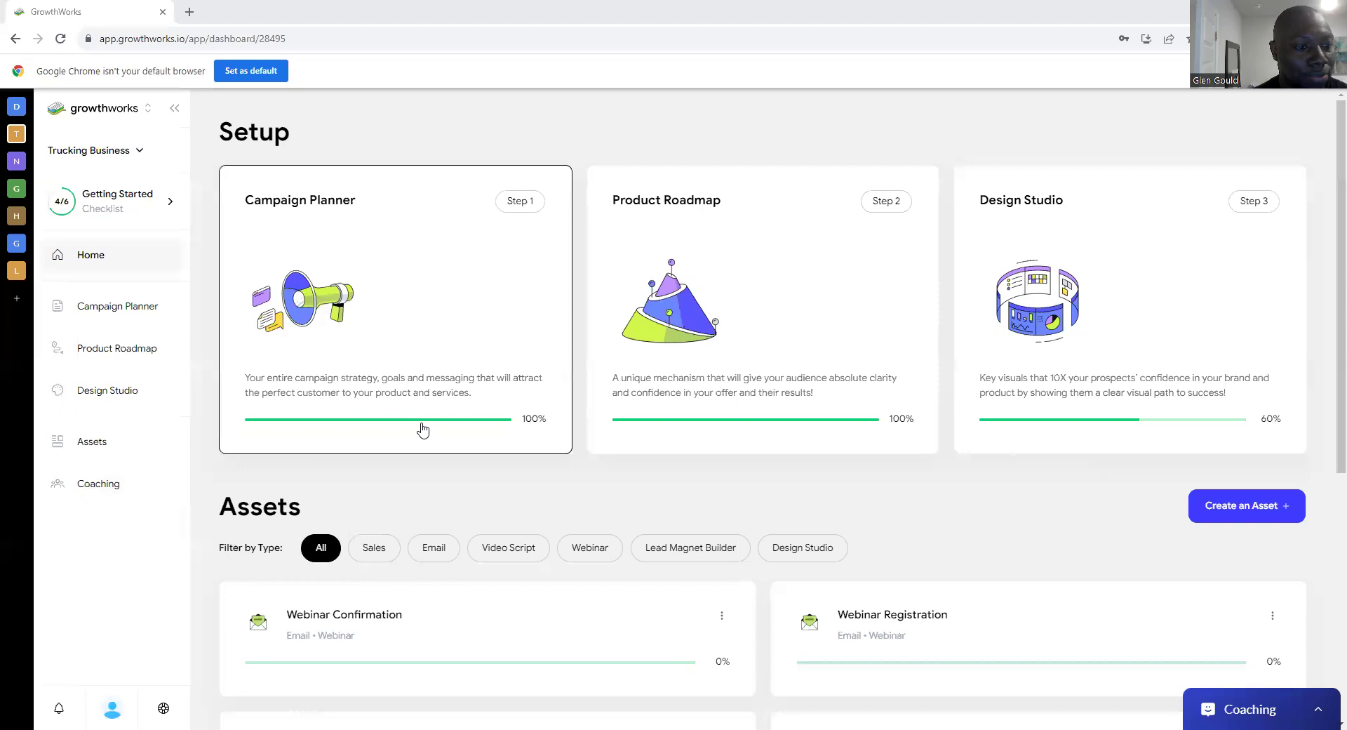
{"action": "scroll", "coordinate": [429, 463], "scroll_direction": "down", "scroll_amount": 6}
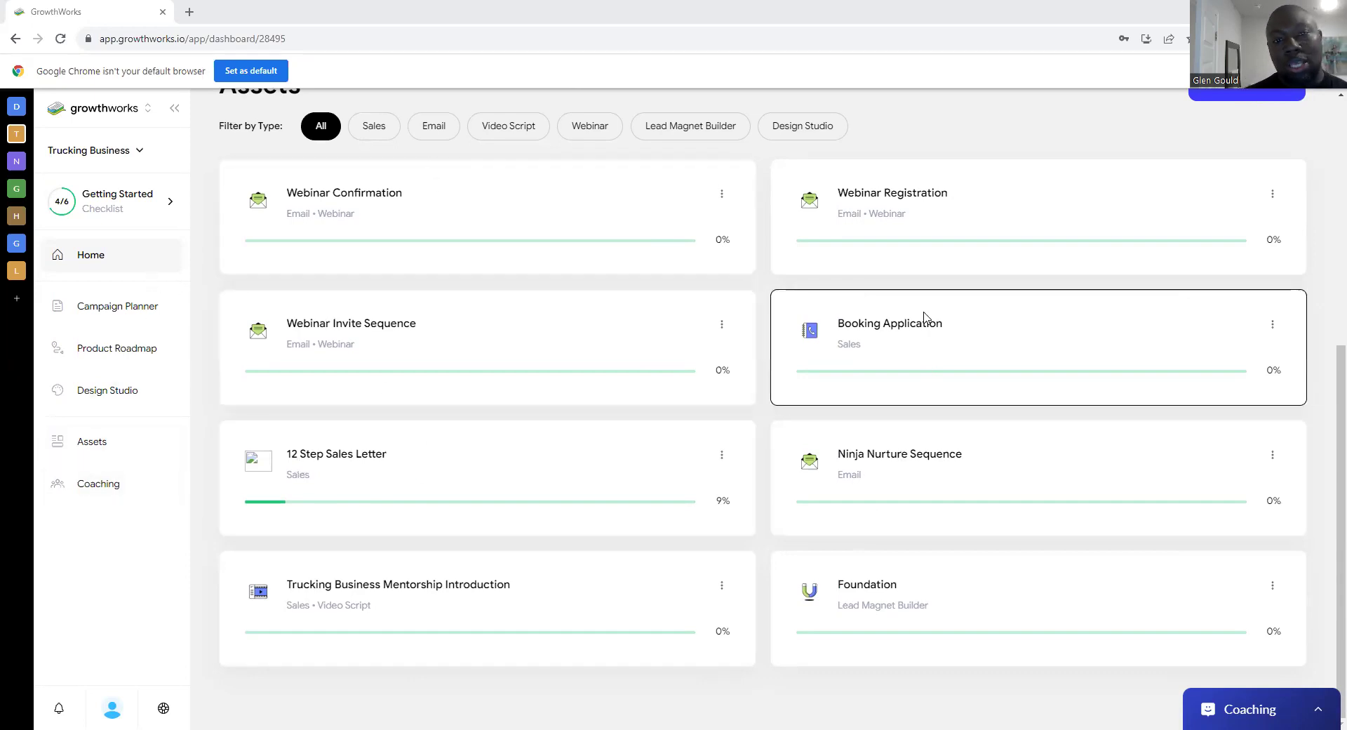
{"action": "scroll", "coordinate": [907, 319], "scroll_direction": "up", "scroll_amount": 6}
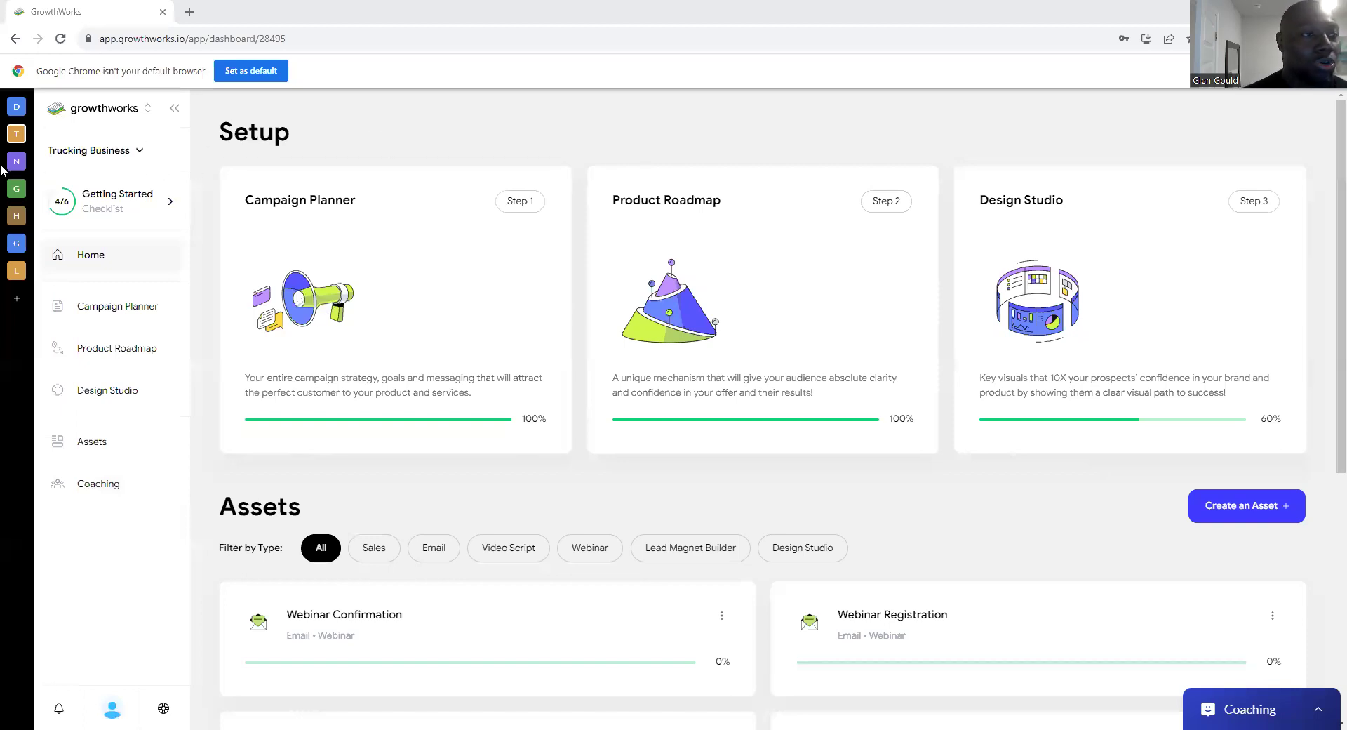
Step: Switch from Group Growth Master to the Lead Gen - Testing workspace and scan its dashboard
{"action": "left_click", "coordinate": [17, 250]}
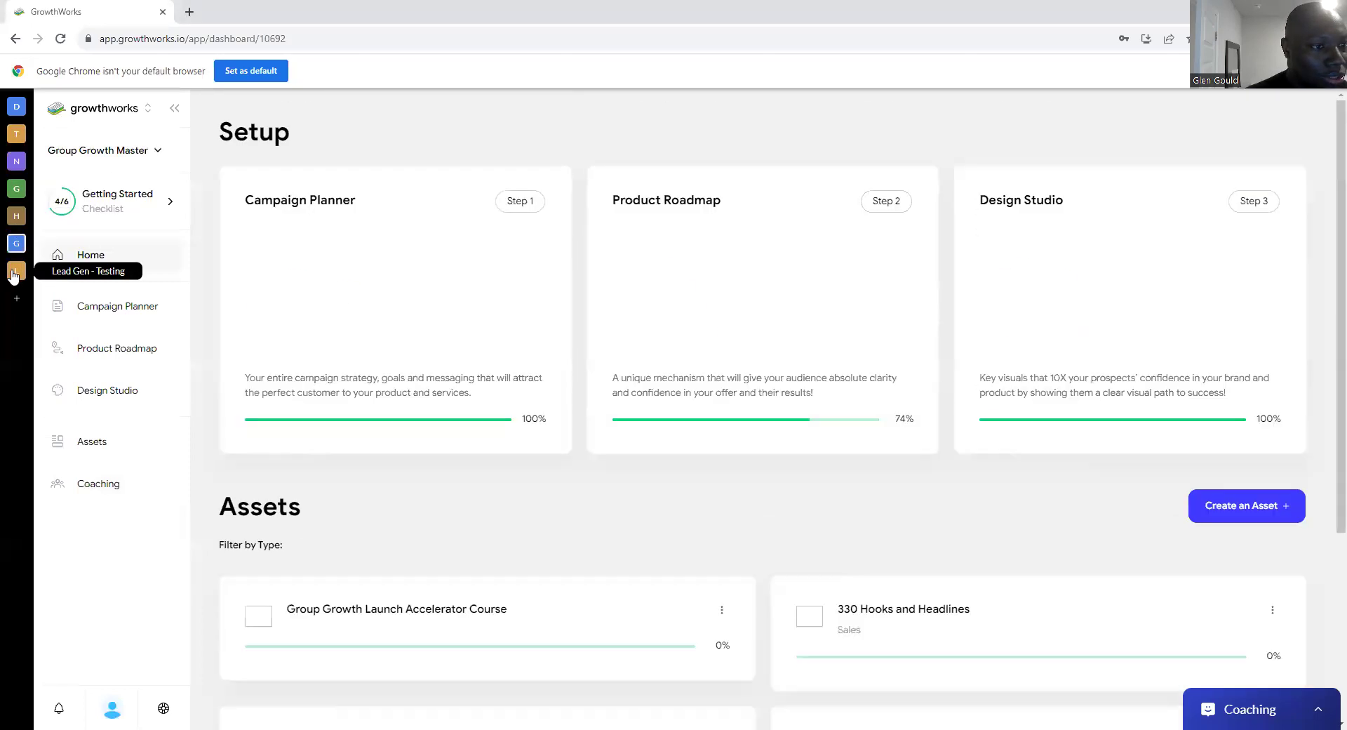
{"action": "left_click", "coordinate": [26, 268]}
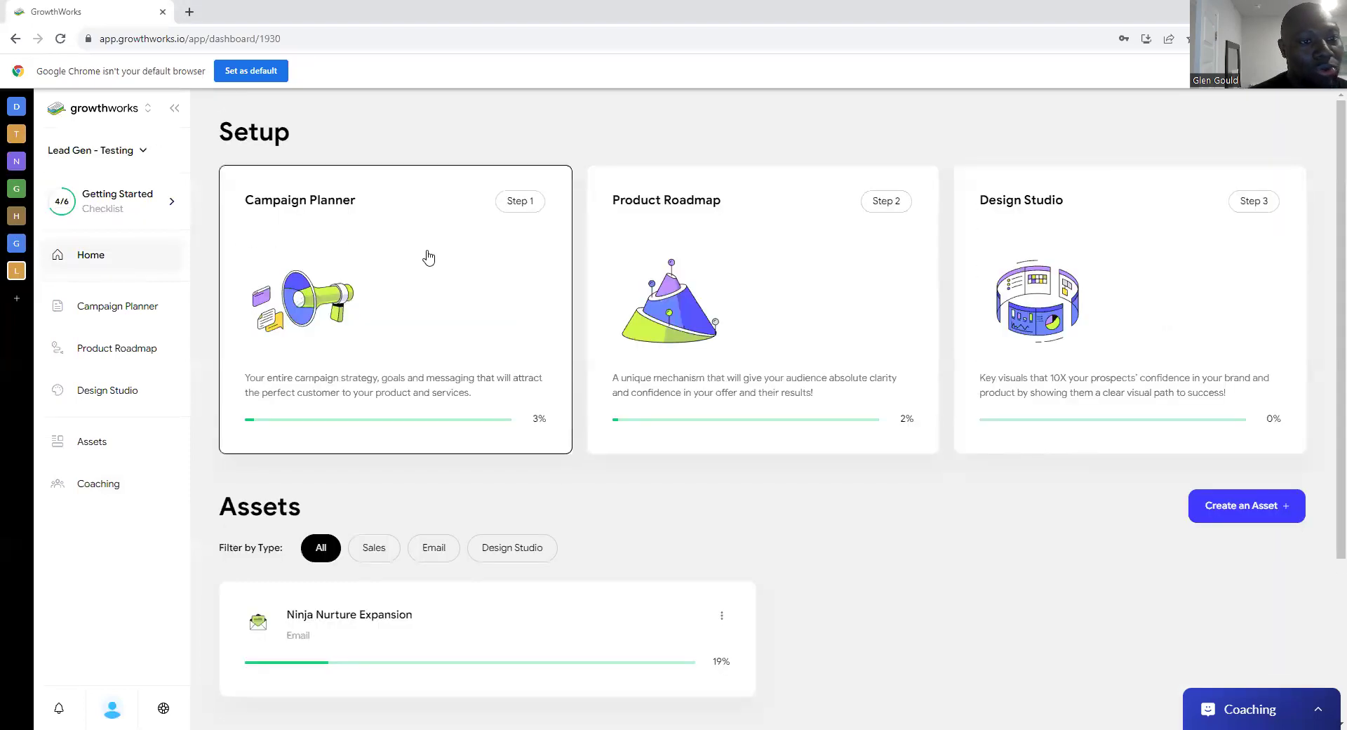
{"action": "scroll", "coordinate": [522, 456], "scroll_direction": "down", "scroll_amount": 3}
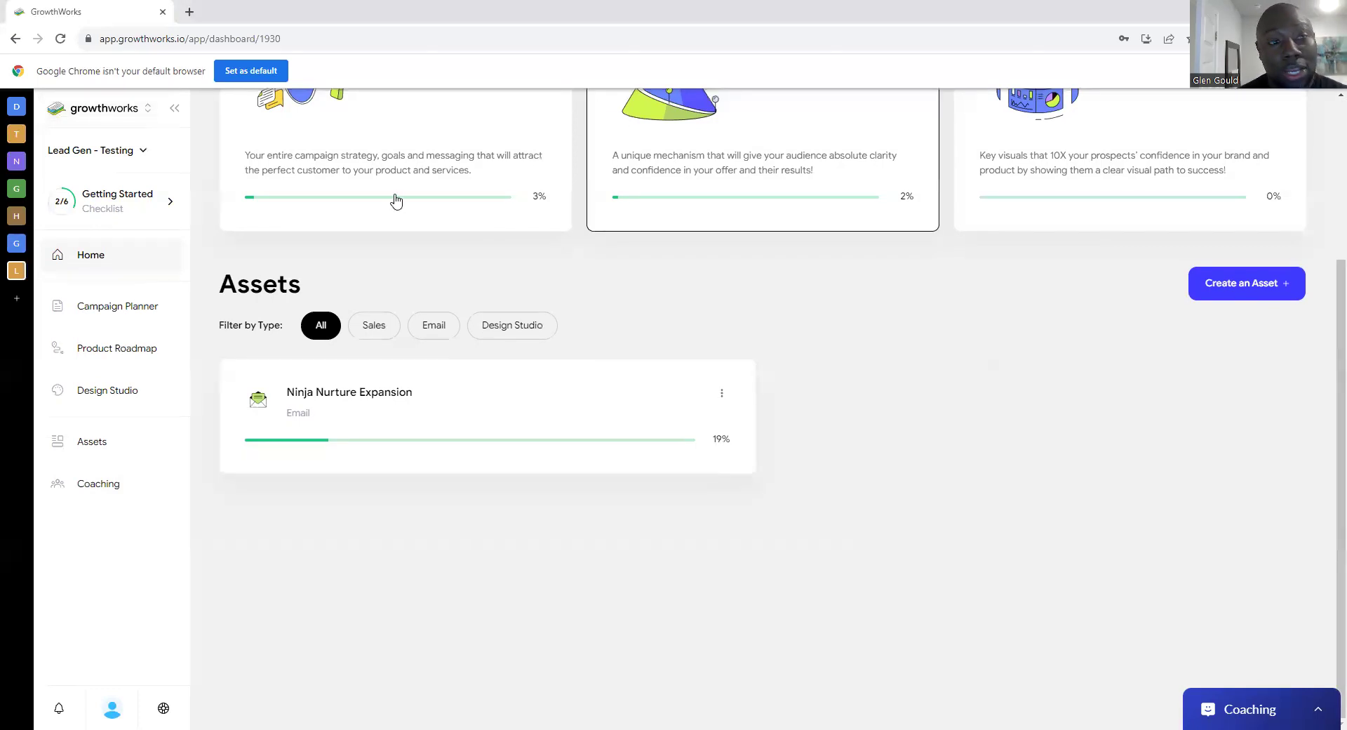
{"action": "scroll", "coordinate": [417, 463], "scroll_direction": "up", "scroll_amount": 3}
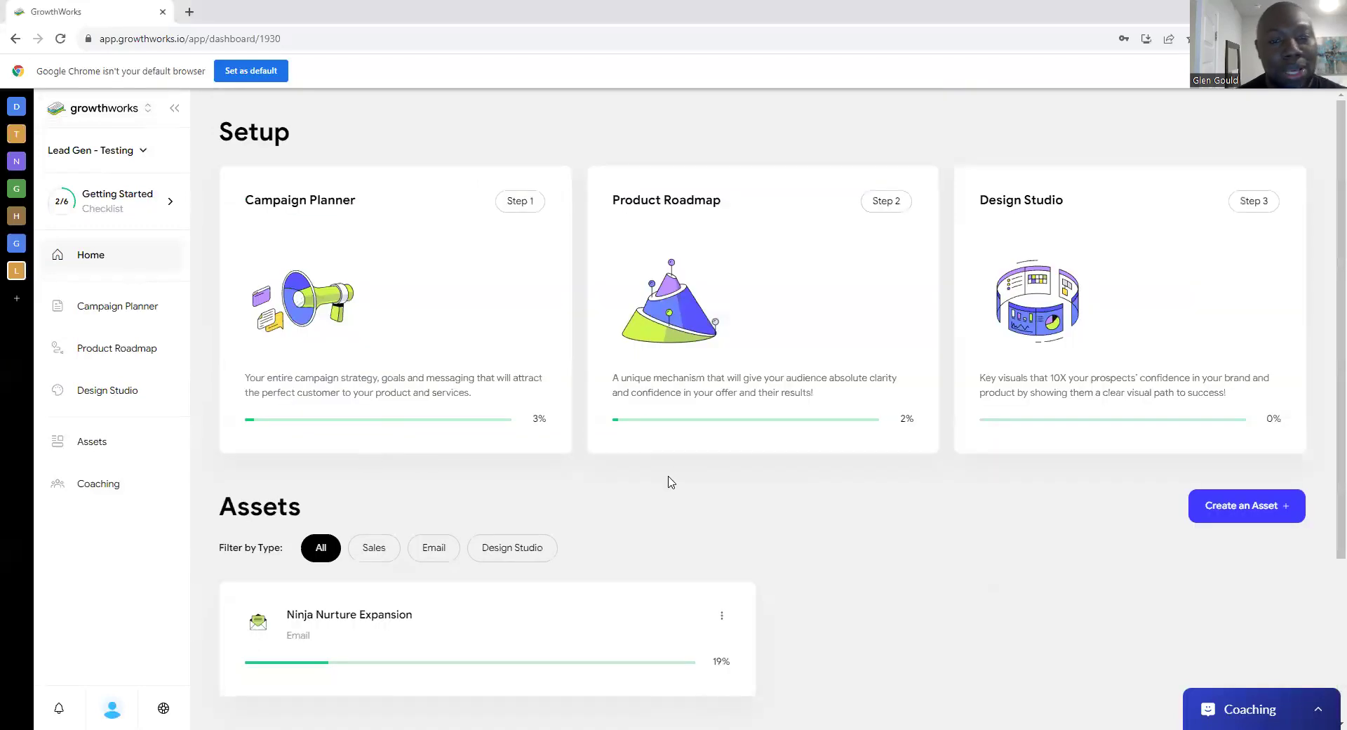